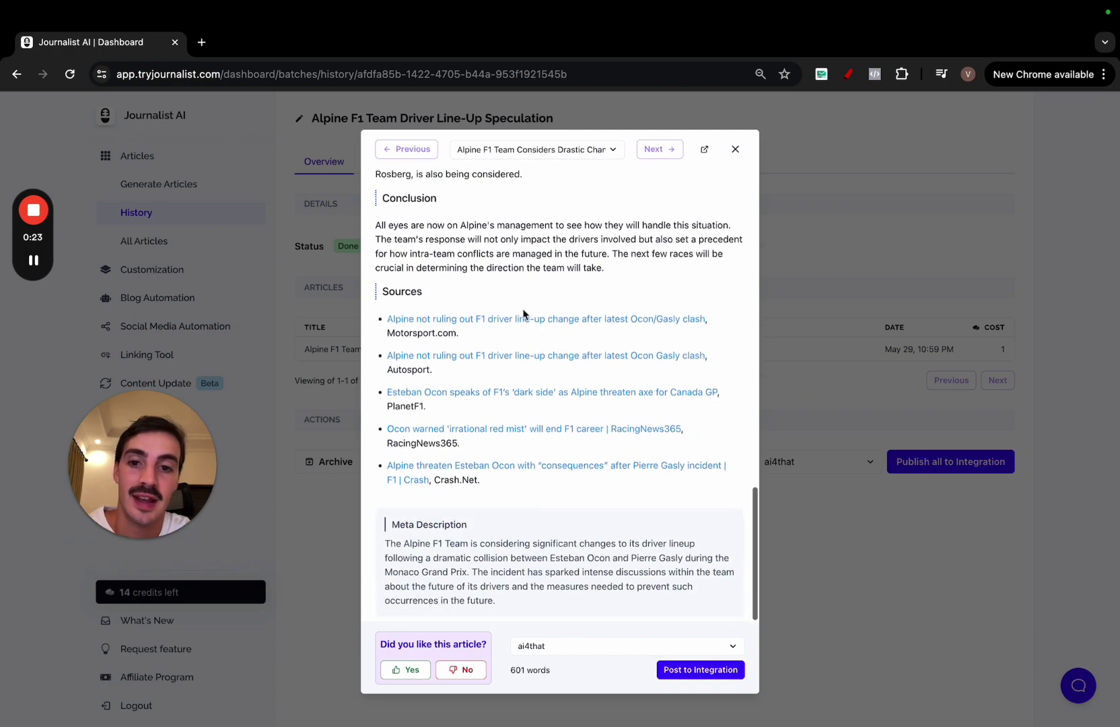
Check the source links listed at the end of the Alpine F1 article.
left_click_drag(441, 309, 617, 506)
left_click(619, 506)
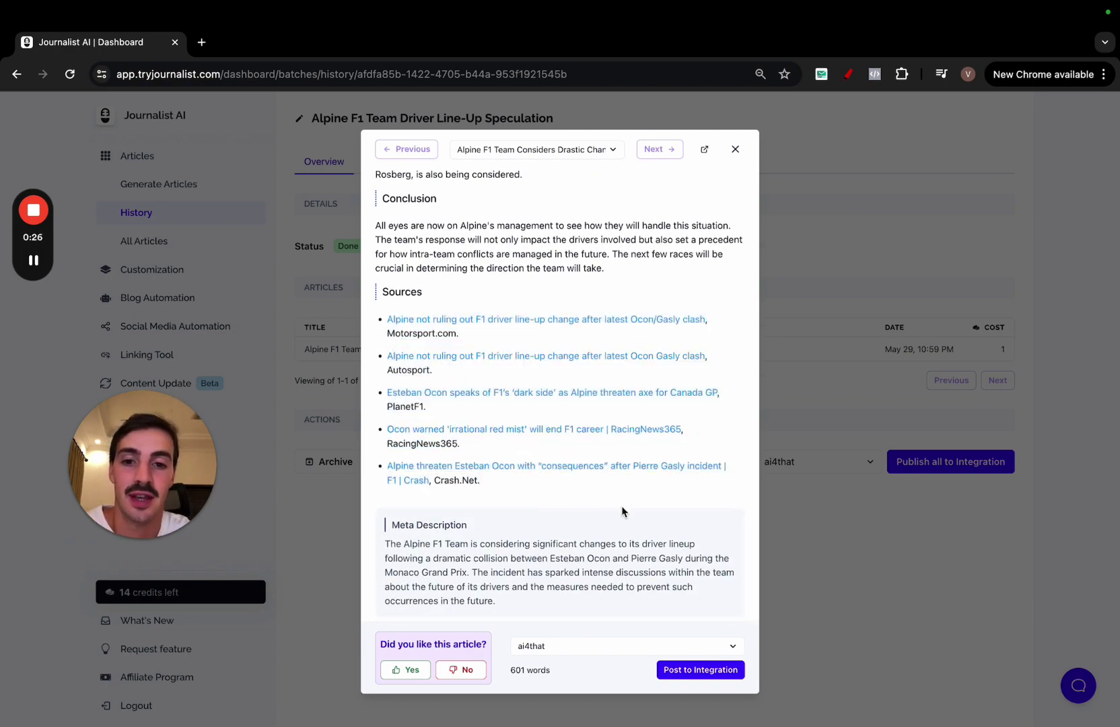
scroll(599, 351, "up", 10)
scroll(595, 350, "up", 5)
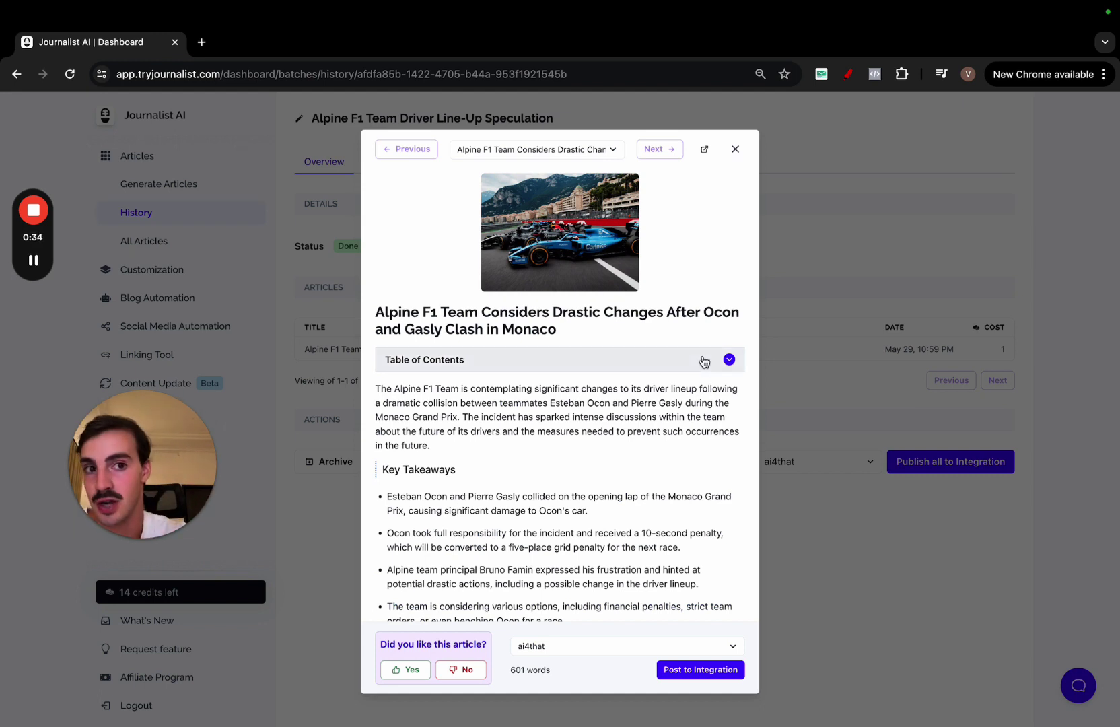
With the red annotation pen, draw a row of four boxes over the article and letter the three rightmost B, T and W.
left_click(848, 74)
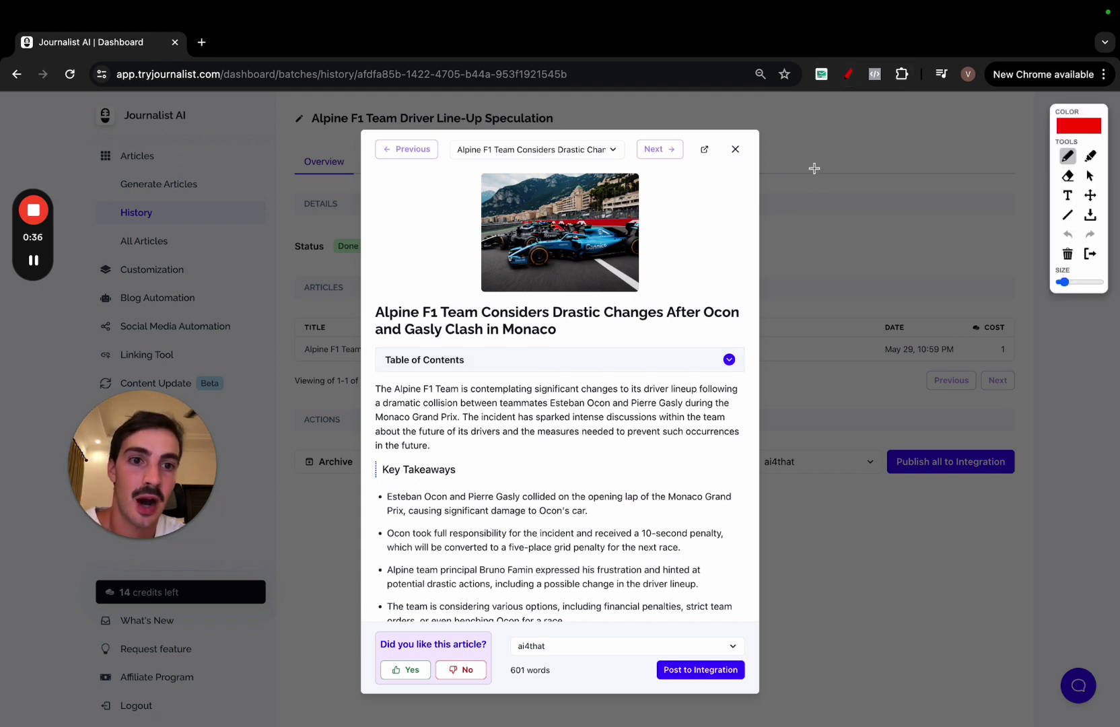
mouse_move(796, 151)
left_mouse_down()
mouse_move(857, 260)
mouse_move(790, 143)
left_mouse_up()
mouse_move(903, 136)
left_mouse_down()
mouse_move(988, 211)
mouse_move(904, 137)
left_mouse_up()
mouse_move(760, 140)
left_mouse_down()
mouse_move(761, 250)
mouse_move(737, 111)
mouse_move(751, 109)
left_mouse_up()
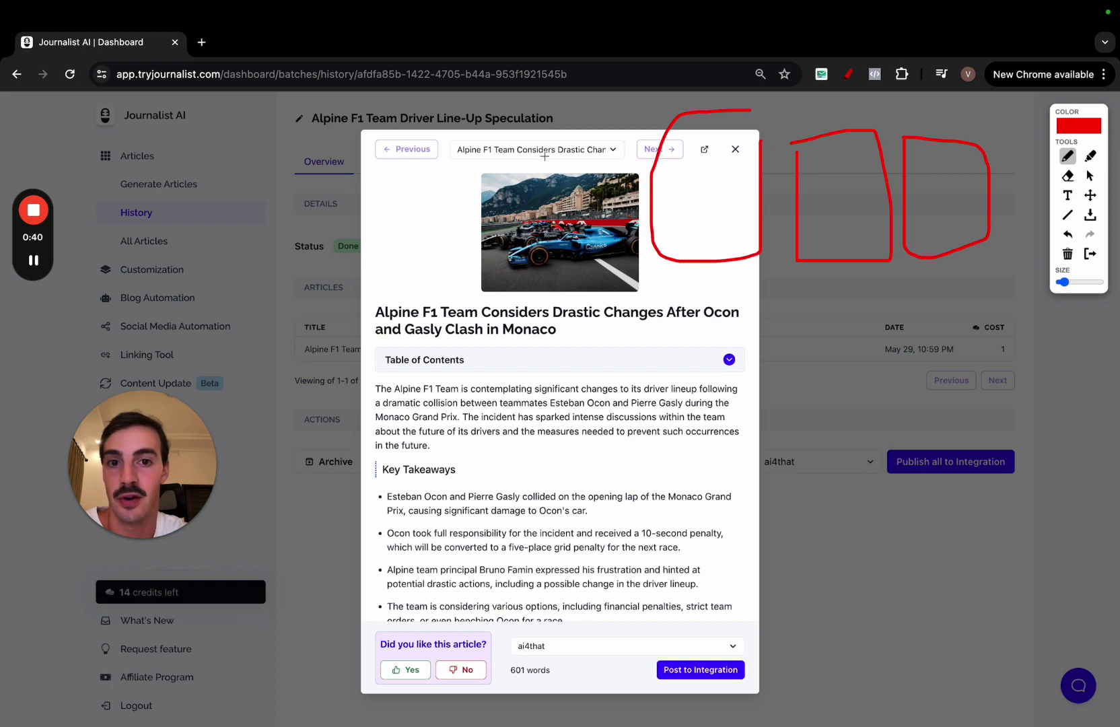
mouse_move(545, 156)
left_mouse_down()
mouse_move(544, 258)
mouse_move(551, 147)
left_mouse_up()
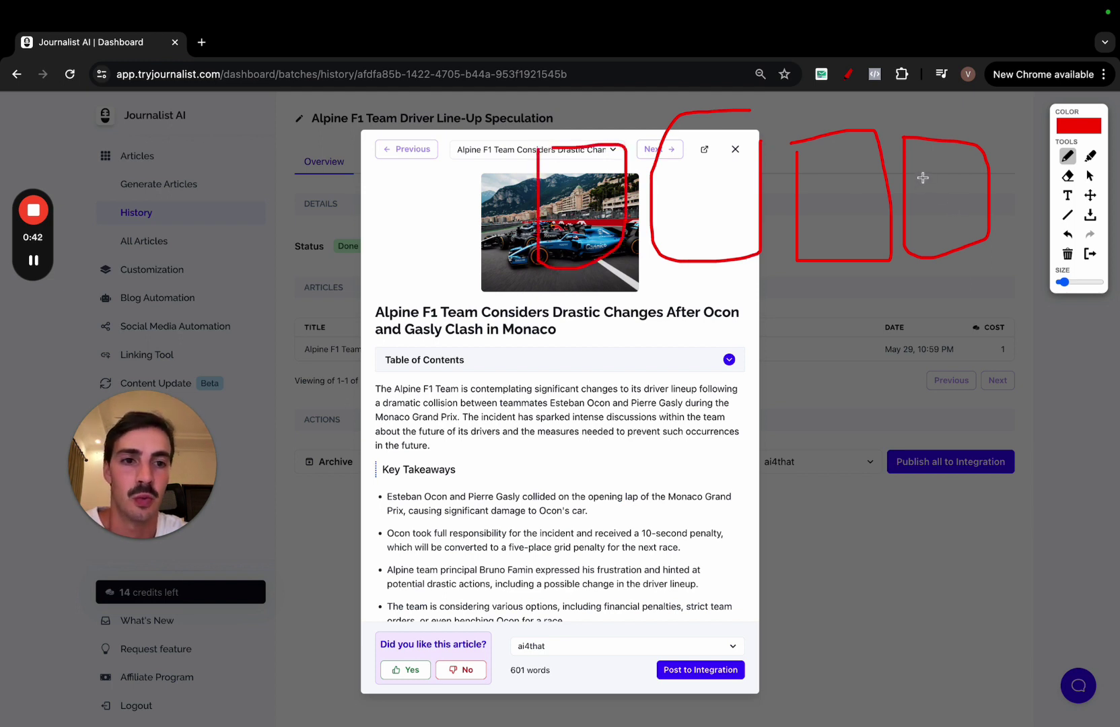
mouse_move(923, 177)
left_mouse_down()
mouse_move(951, 206)
mouse_move(967, 183)
left_mouse_up()
mouse_move(837, 216)
left_mouse_down()
mouse_move(836, 178)
mouse_move(858, 178)
left_mouse_up()
mouse_move(693, 216)
left_mouse_down()
mouse_move(693, 177)
mouse_move(713, 209)
mouse_move(685, 214)
left_mouse_up()
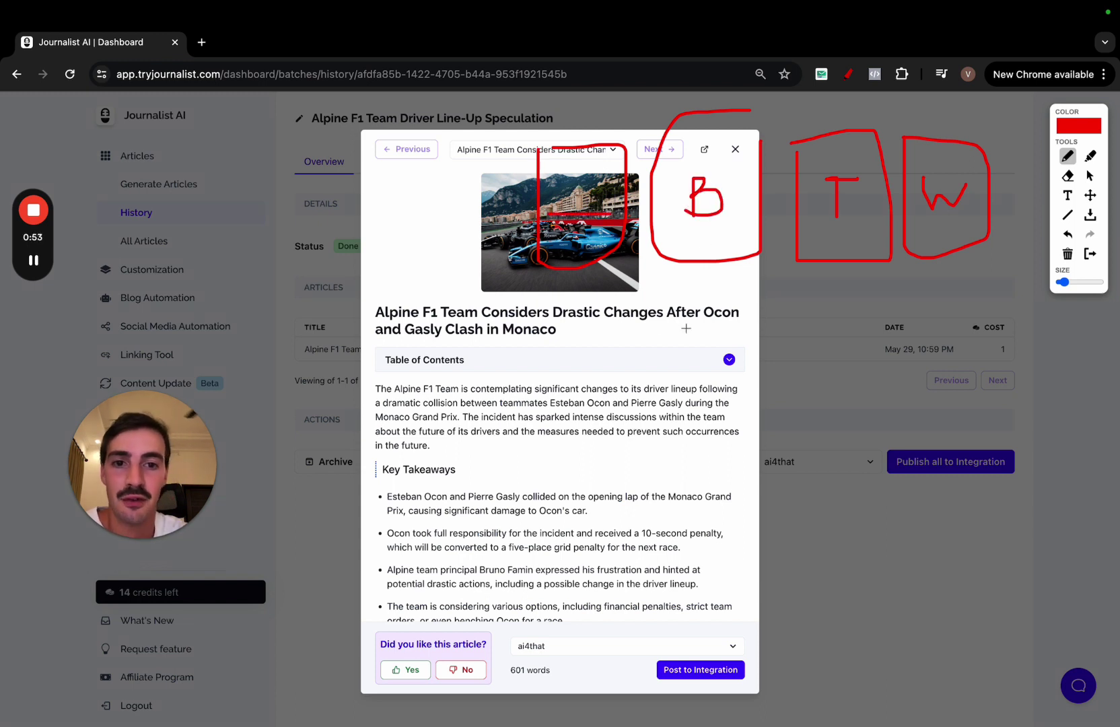
Draw connecting lines from the four boxes down to a page outline containing text lines, and exit annotation mode.
left_click_drag(576, 265, 681, 350)
left_click_drag(705, 257, 706, 378)
left_click_drag(831, 278, 714, 380)
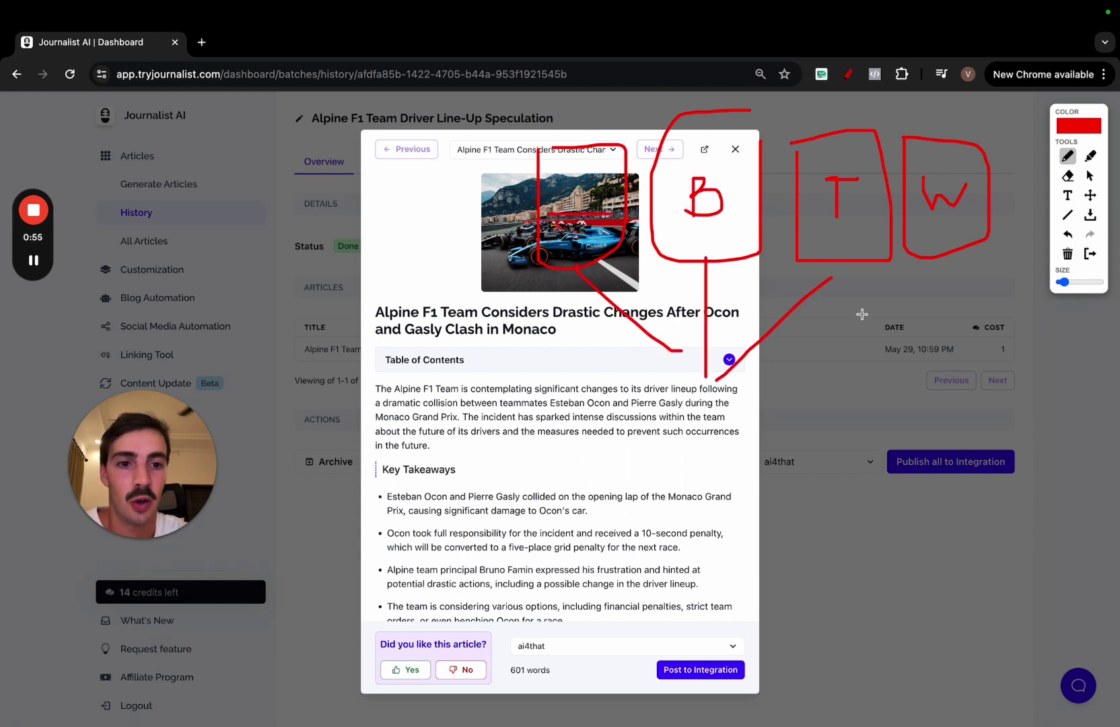
left_click_drag(907, 273, 796, 350)
mouse_move(681, 389)
left_mouse_down()
mouse_move(872, 390)
mouse_move(659, 652)
mouse_move(660, 415)
mouse_move(819, 417)
left_mouse_up()
left_click_drag(703, 472, 822, 472)
left_click_drag(697, 527, 870, 526)
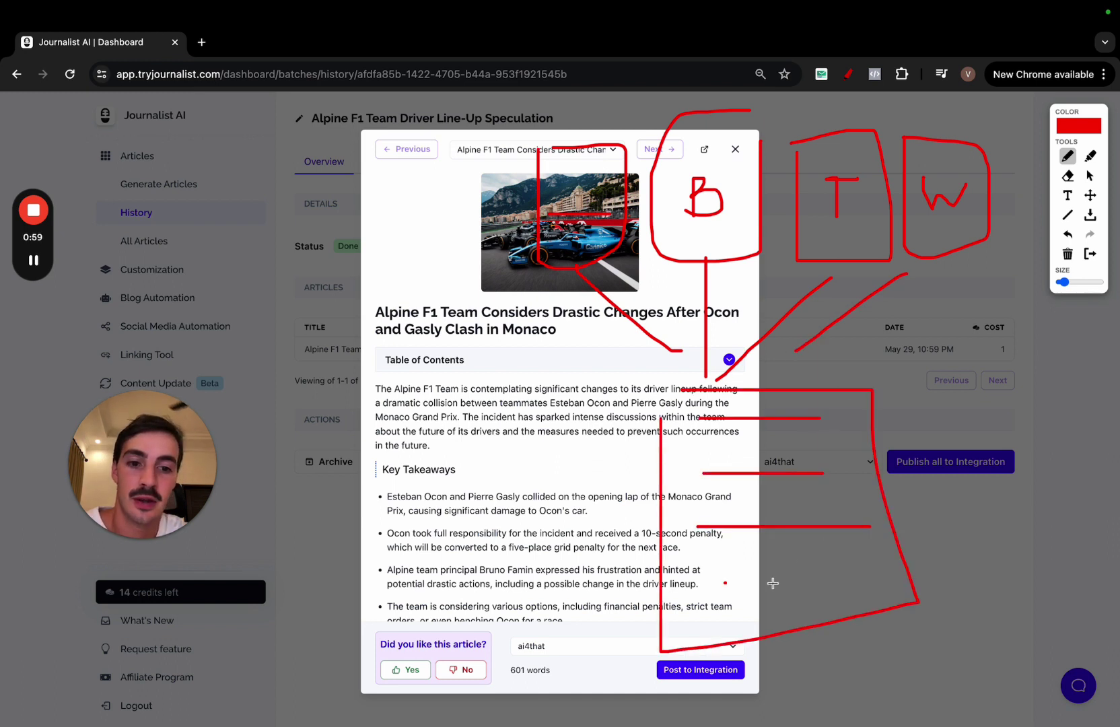
left_click_drag(724, 583, 854, 583)
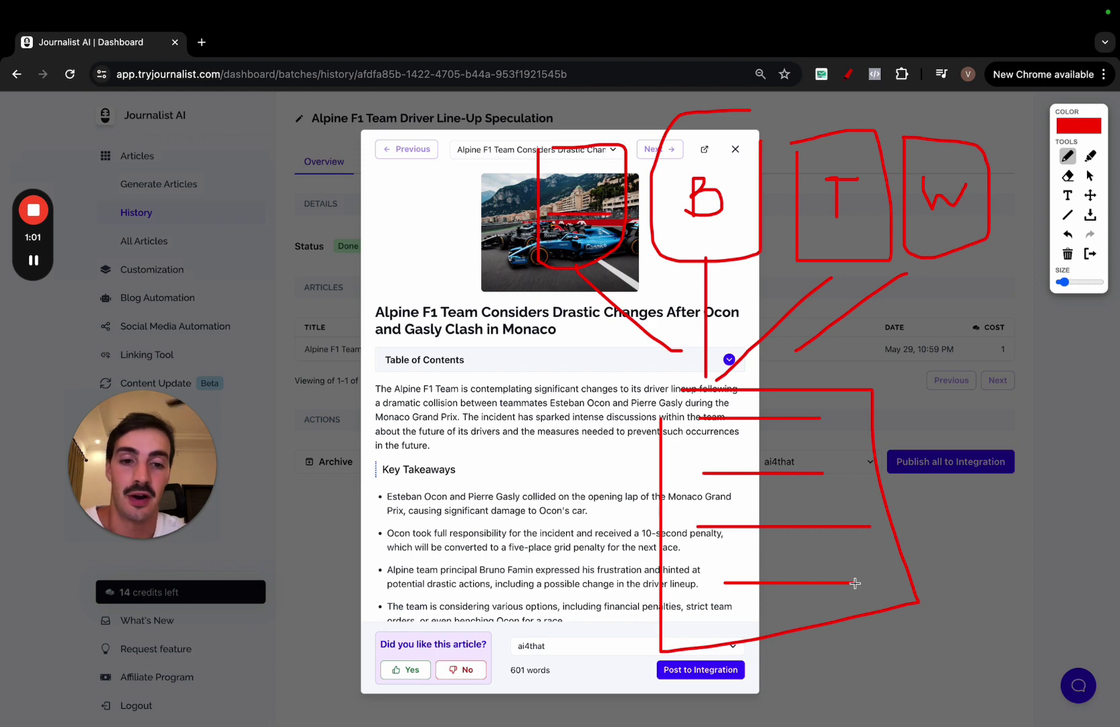
left_click(1089, 253)
Read the article's body from the key takeaways through the team's reaction, possible consequences and historical context.
scroll(541, 310, "down", 1)
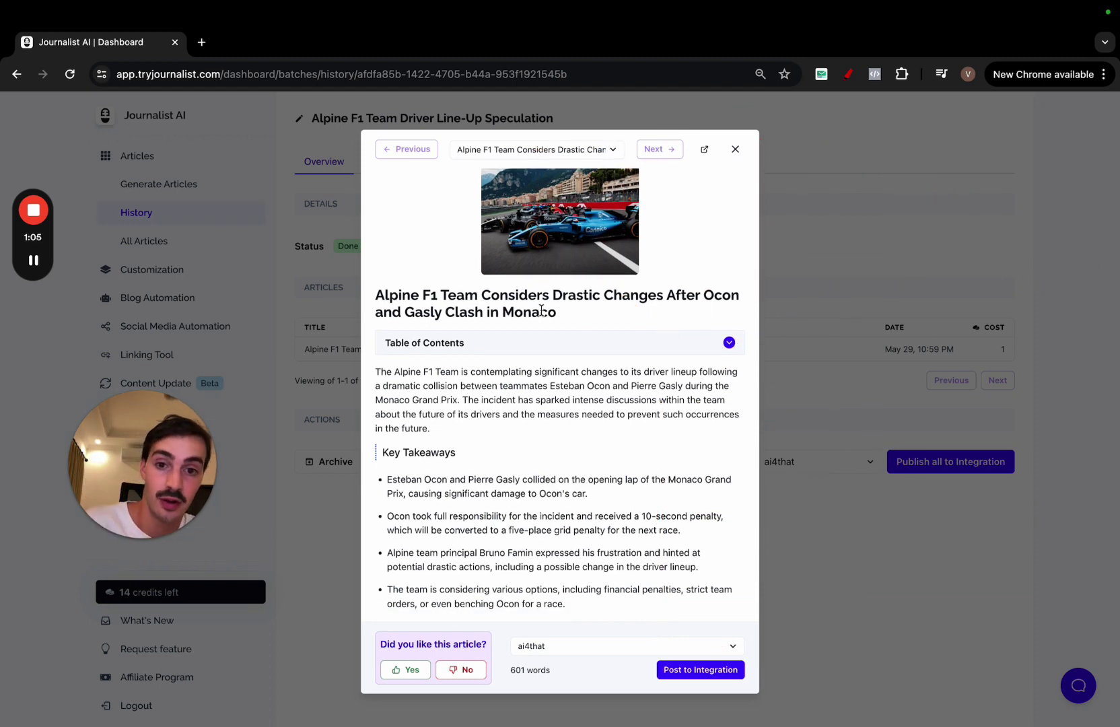
scroll(559, 303, "down", 5)
scroll(584, 290, "down", 2)
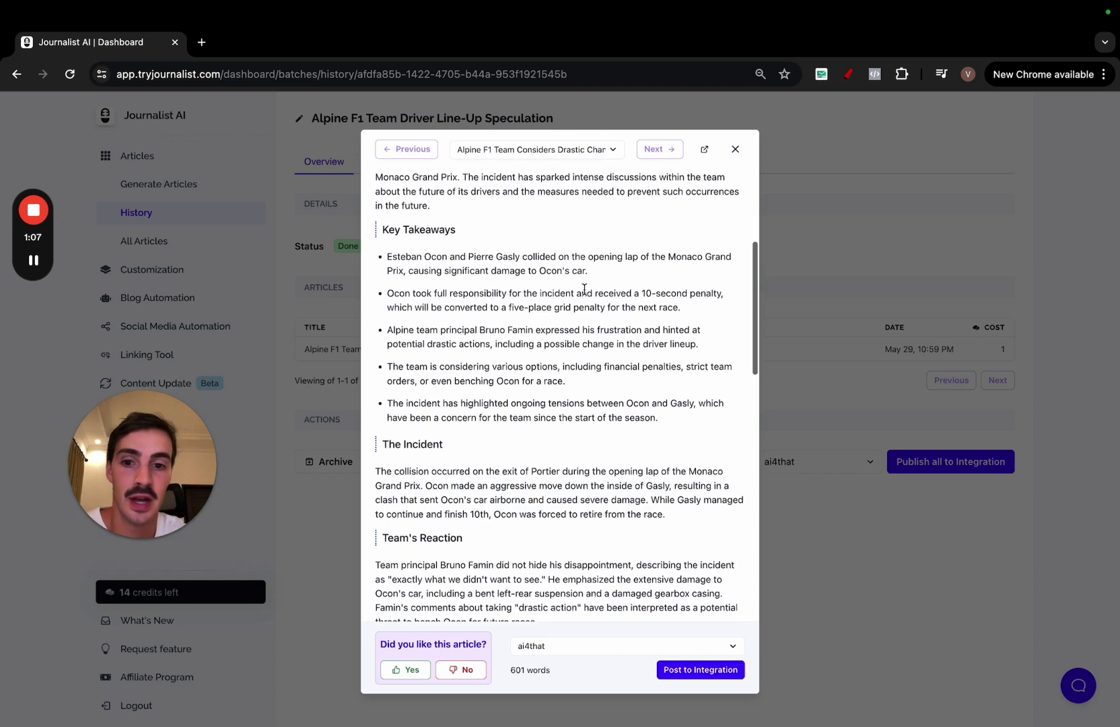
scroll(584, 293, "up", 4)
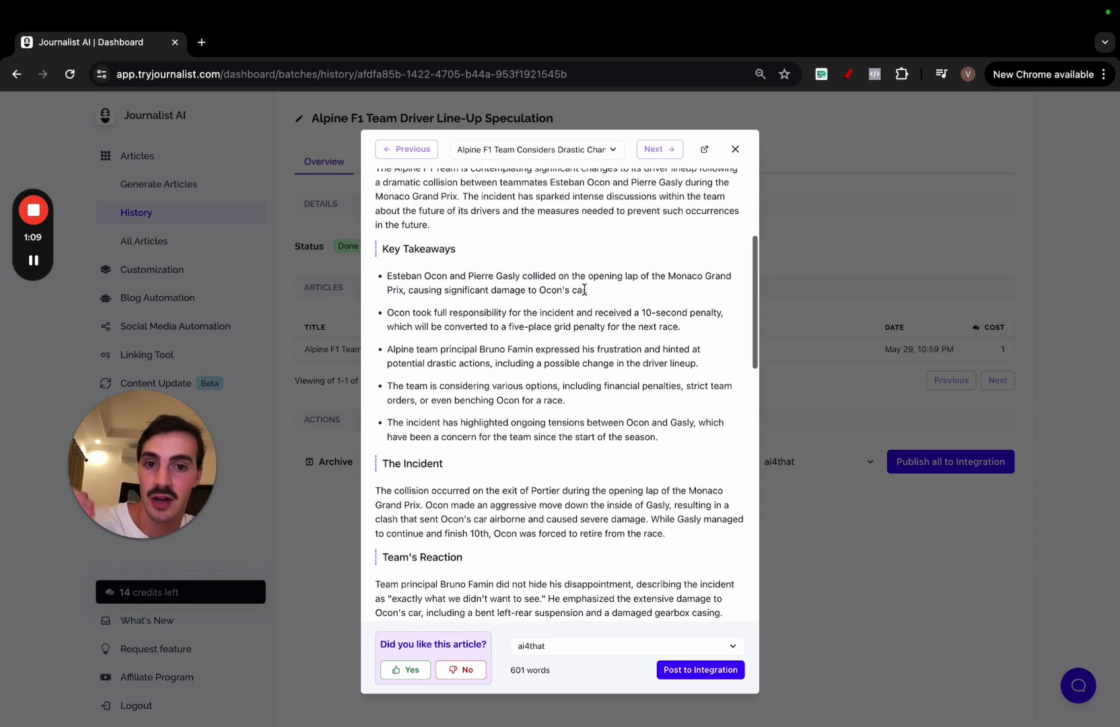
scroll(584, 289, "down", 7)
scroll(584, 289, "down", 6)
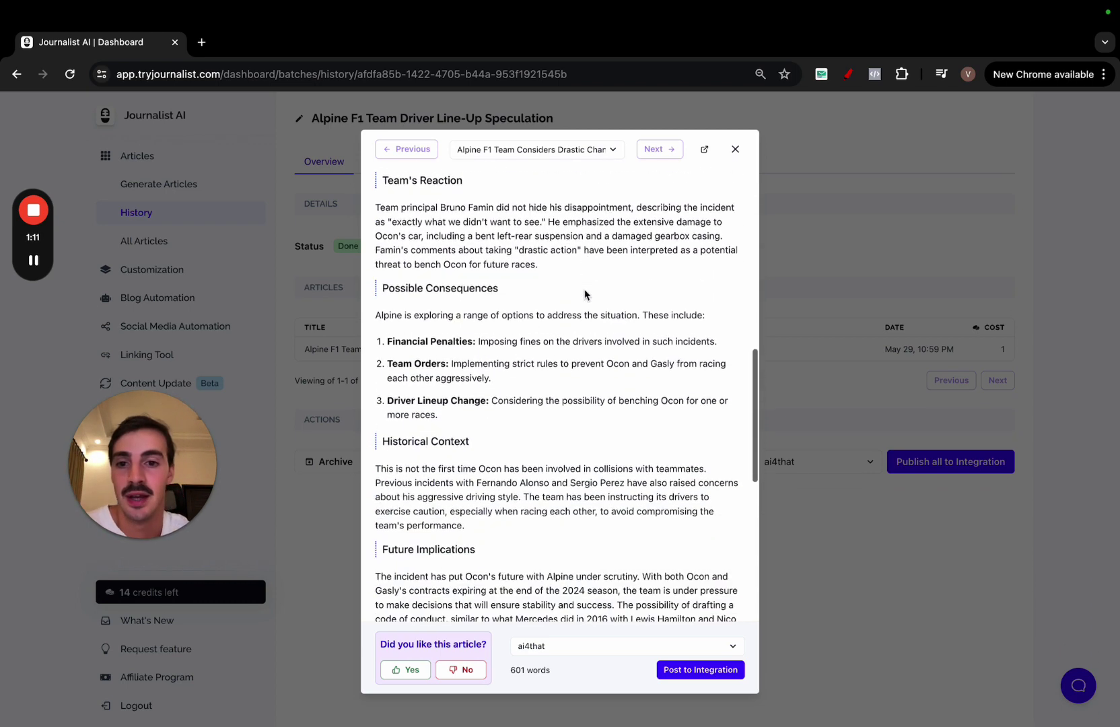
Review the article's headline, sources and meta description, and close the article preview.
scroll(606, 310, "up", 15)
left_click_drag(631, 326, 481, 316)
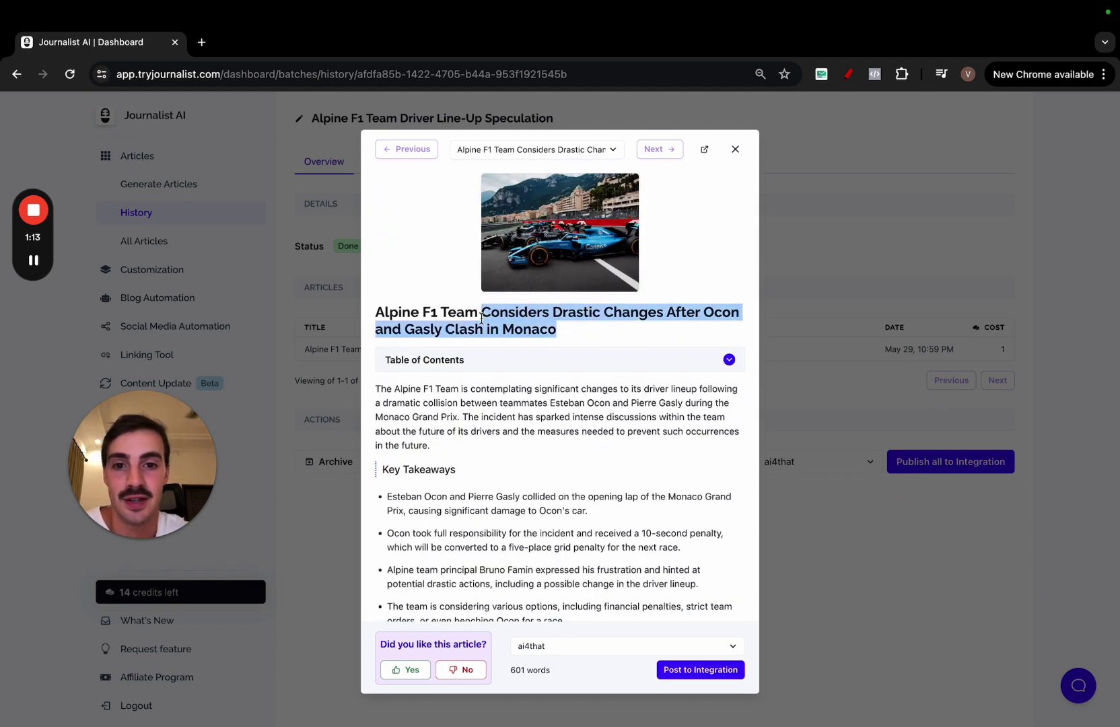
left_click(481, 318)
scroll(481, 318, "down", 10)
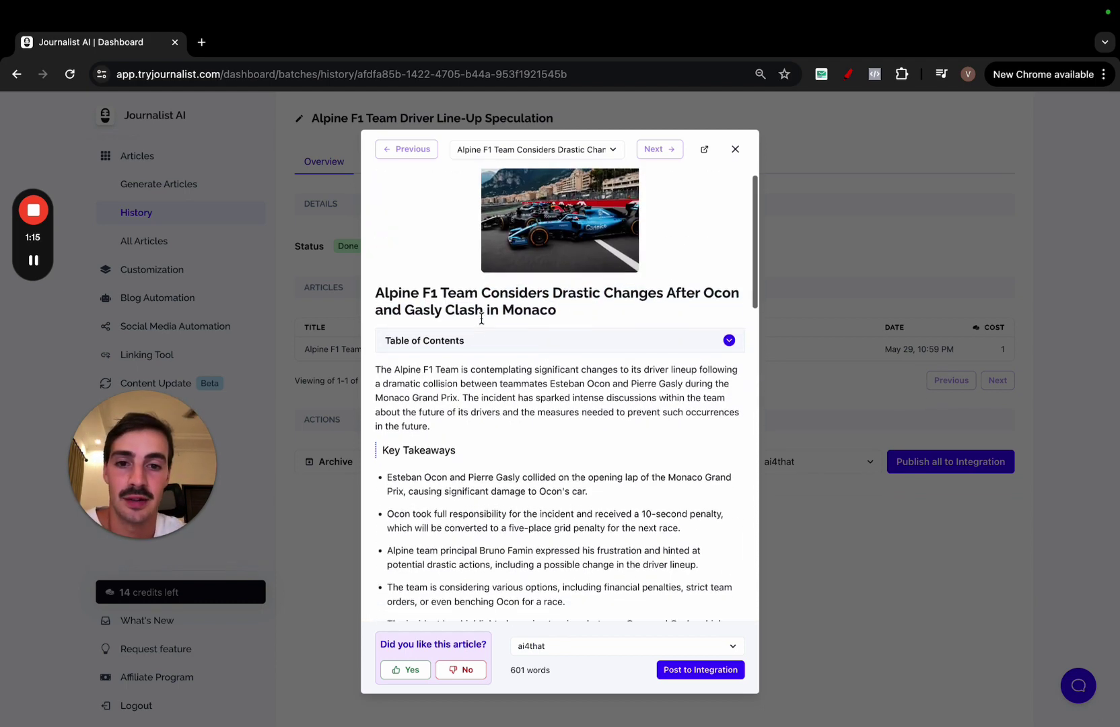
scroll(481, 318, "down", 8)
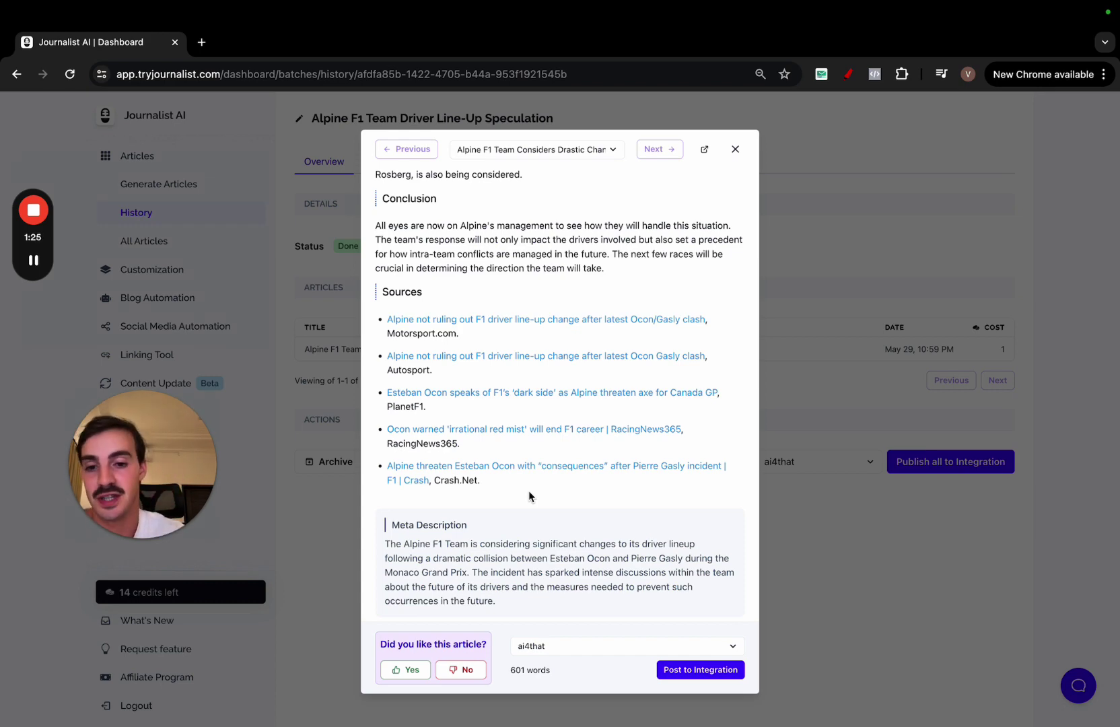
scroll(529, 496, "up", 15)
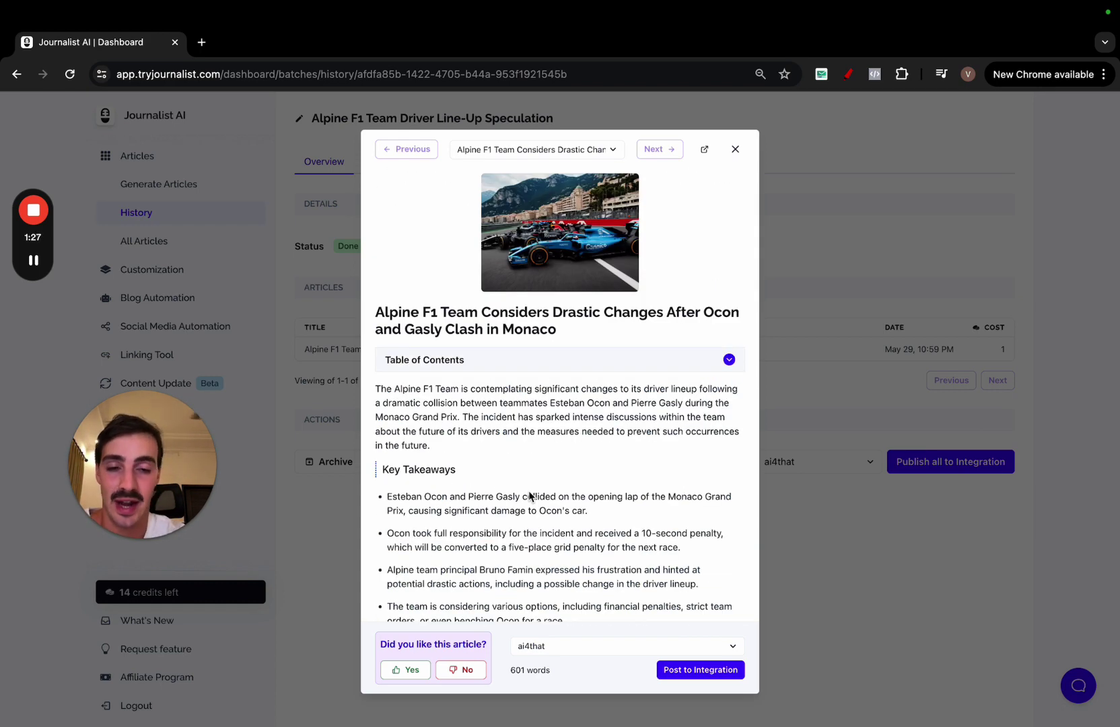
left_click(735, 149)
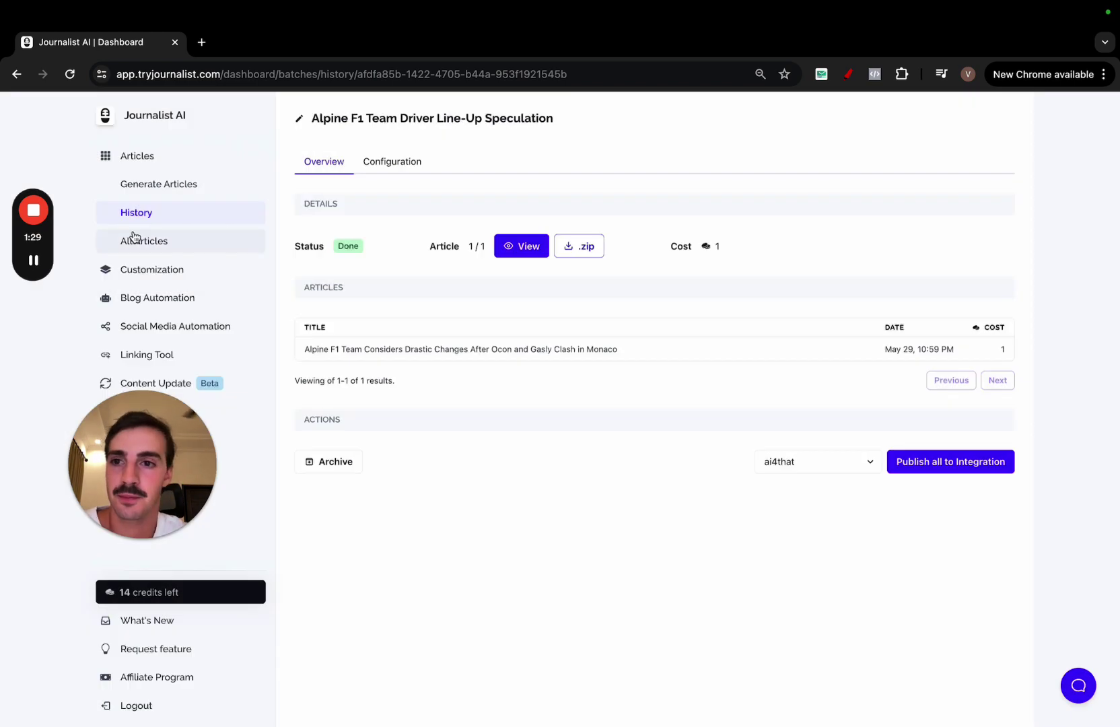
Start a new article generation with the article type AI News and the news topic "elon musk".
left_click(192, 186)
left_click(411, 269)
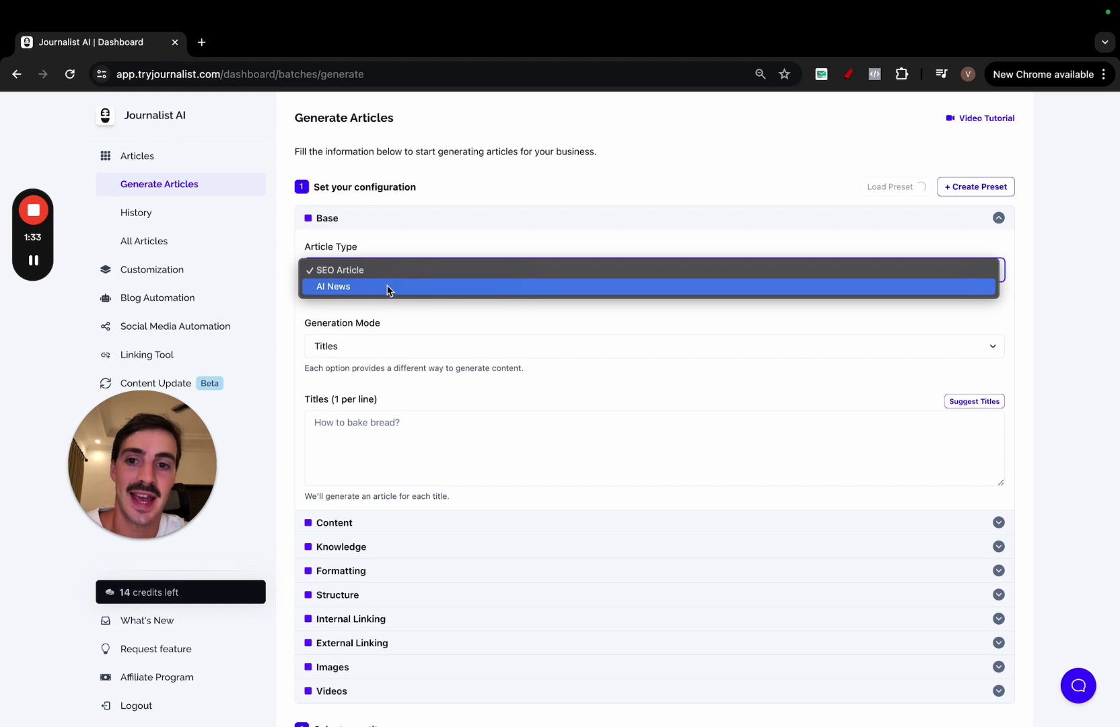
left_click(387, 288)
left_click(427, 349)
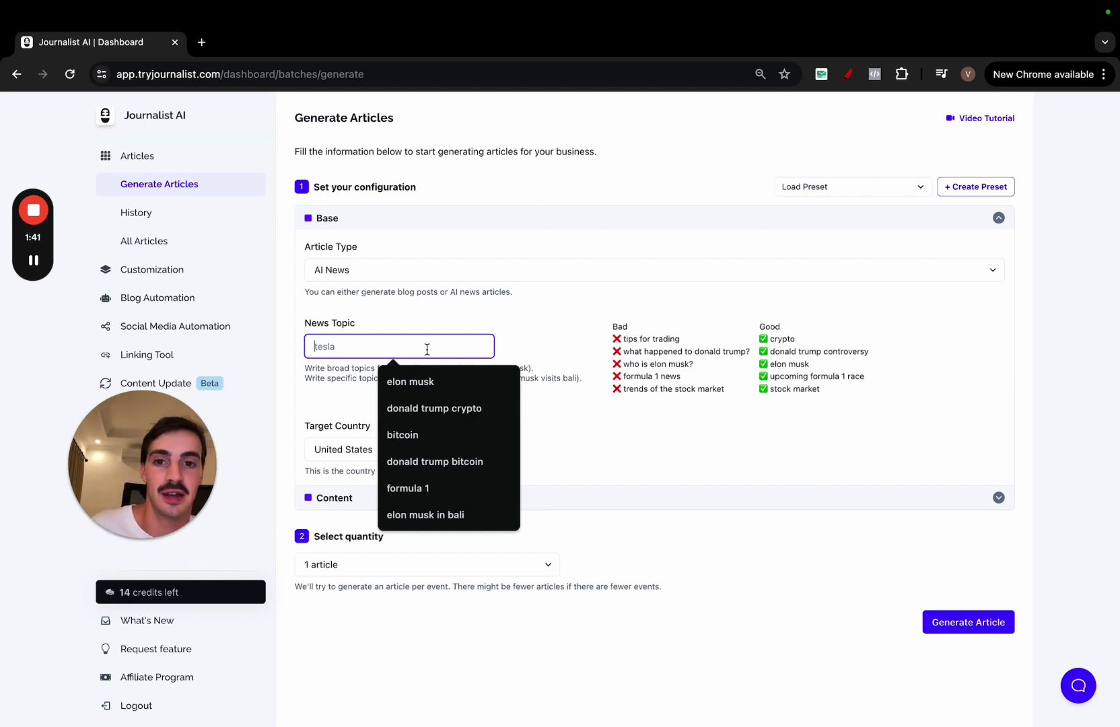
type("elon m")
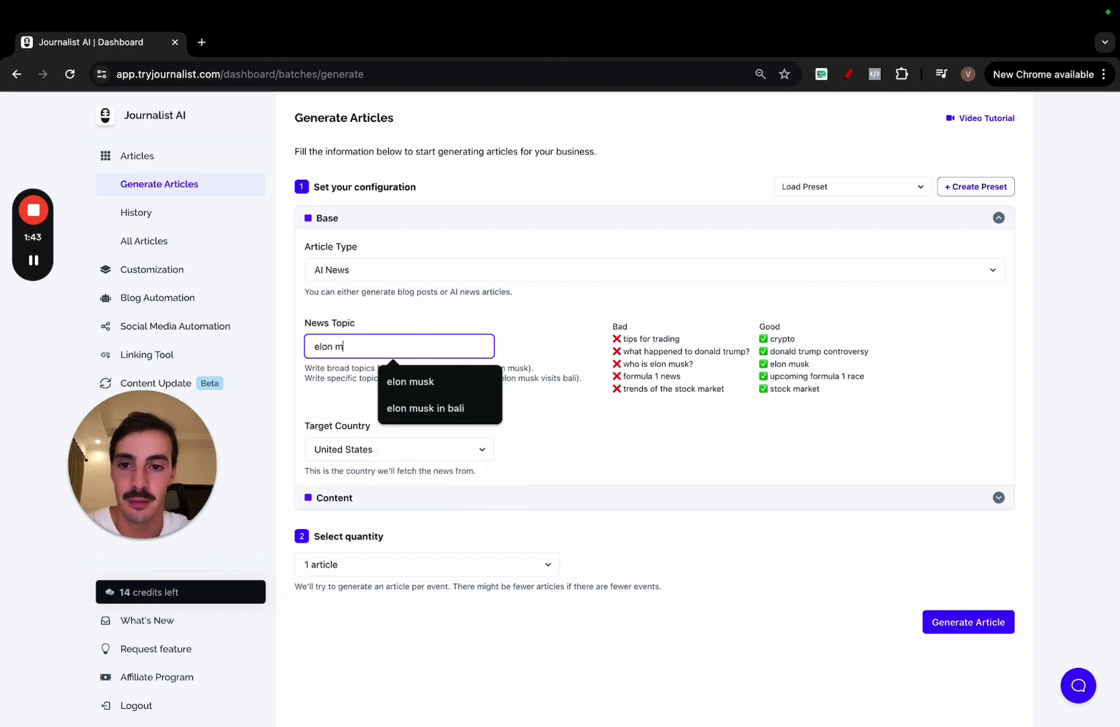
type("usk")
Keep United States as the target country and English as the content language, and generate the article.
left_click(396, 450)
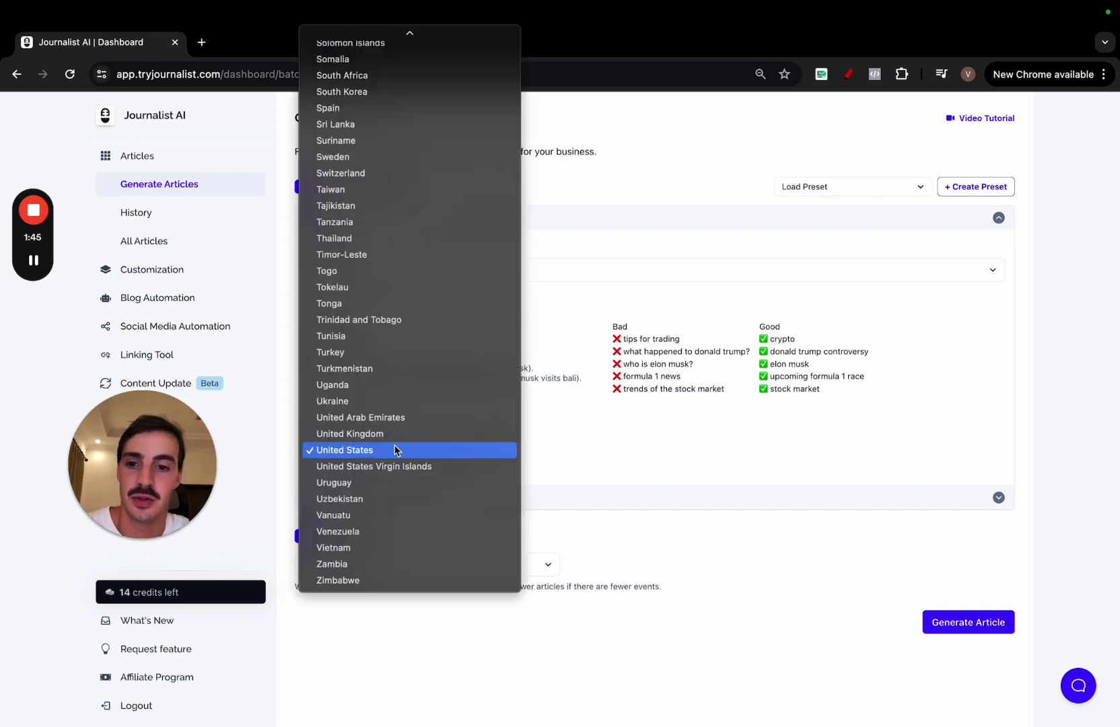
left_click(396, 449)
left_click(437, 498)
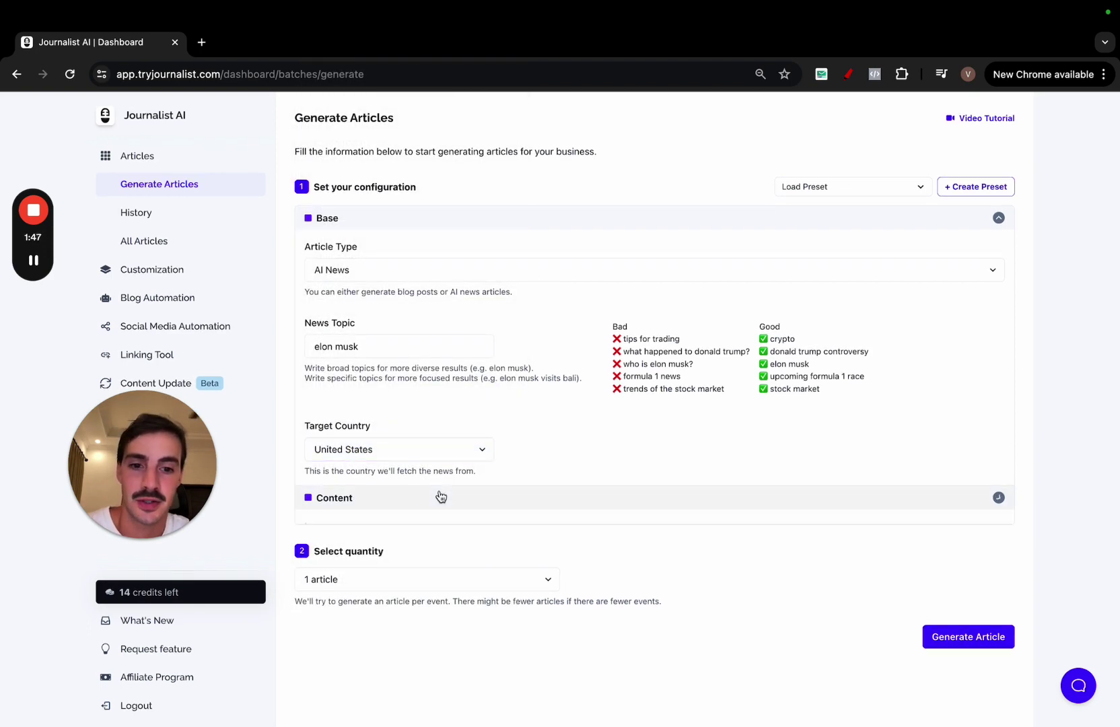
scroll(431, 490, "down", 2)
left_click(431, 492)
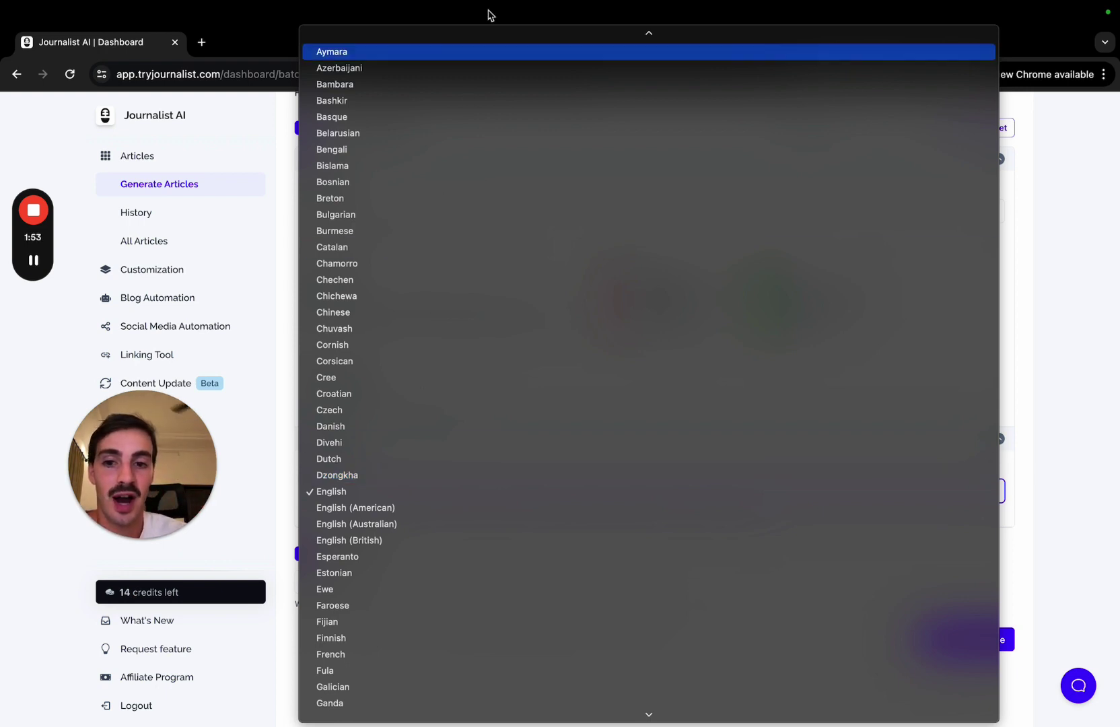
scroll(699, 344, "down", 5)
left_click(1065, 390)
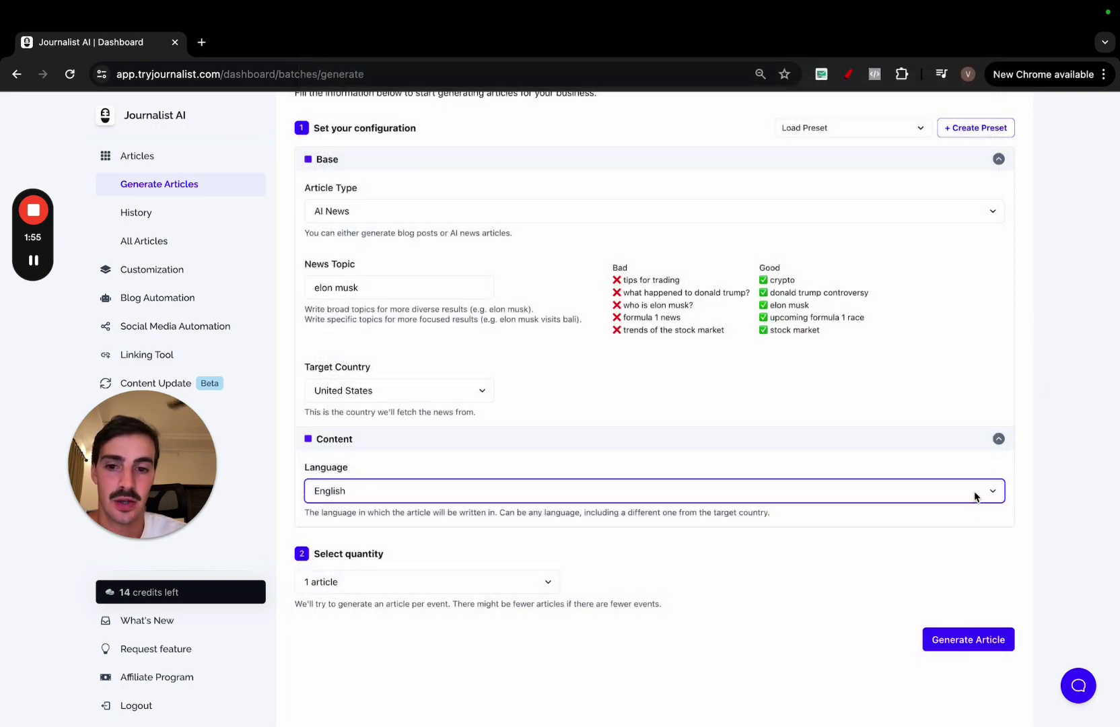
left_click(961, 639)
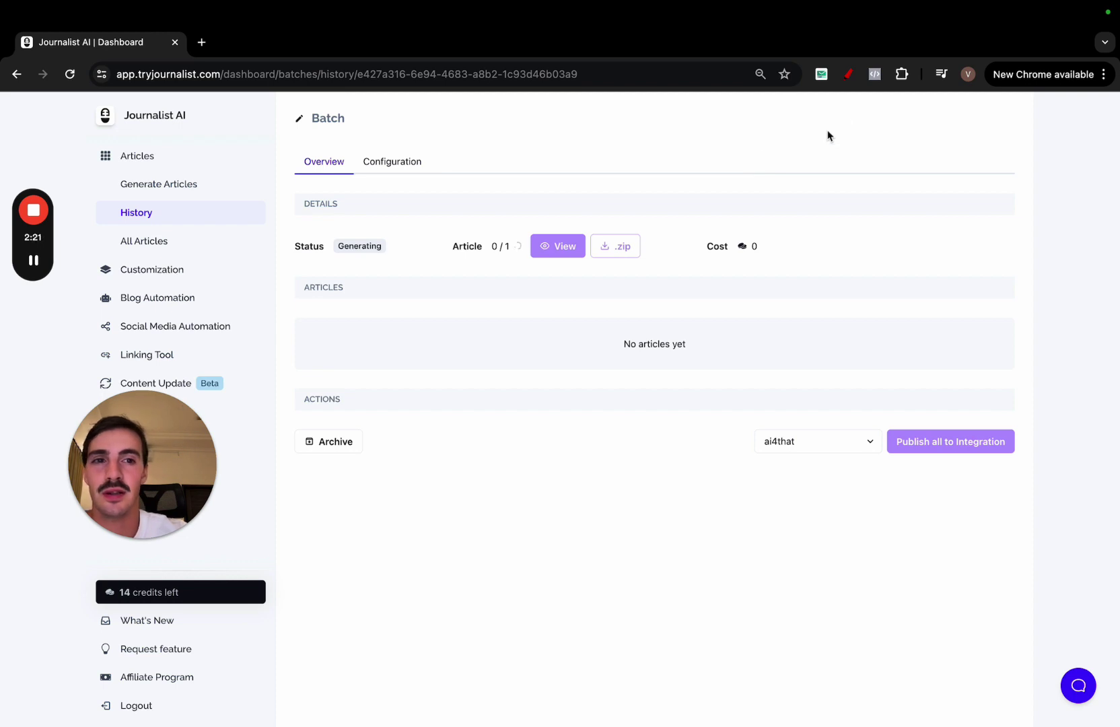
With the red annotation pen, sketch a large page outline labelled F1 over the batch page, adding an inner box and a text line.
left_click(847, 74)
left_click_drag(582, 177, 639, 177)
mouse_move(741, 177)
left_mouse_down()
mouse_move(1027, 518)
mouse_move(633, 529)
mouse_move(583, 195)
mouse_move(770, 111)
left_mouse_up()
mouse_move(744, 130)
left_mouse_down()
mouse_move(767, 130)
mouse_move(769, 170)
left_mouse_up()
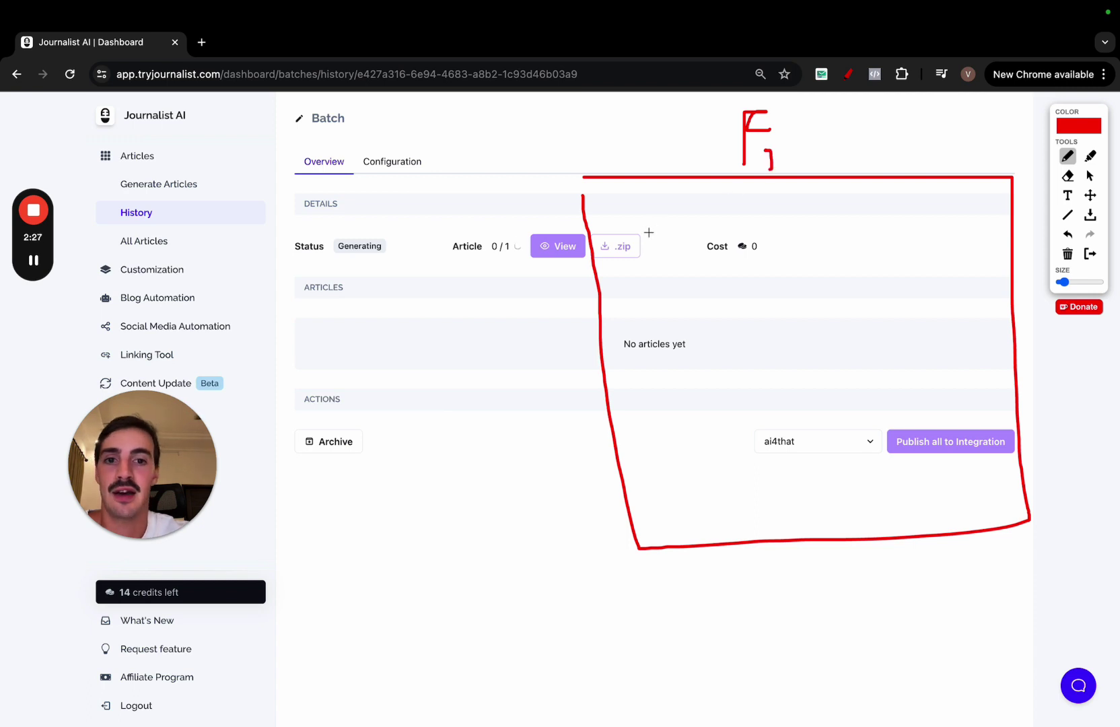
mouse_move(647, 229)
left_mouse_down()
mouse_move(747, 243)
mouse_move(650, 231)
left_mouse_up()
left_click_drag(644, 332, 810, 331)
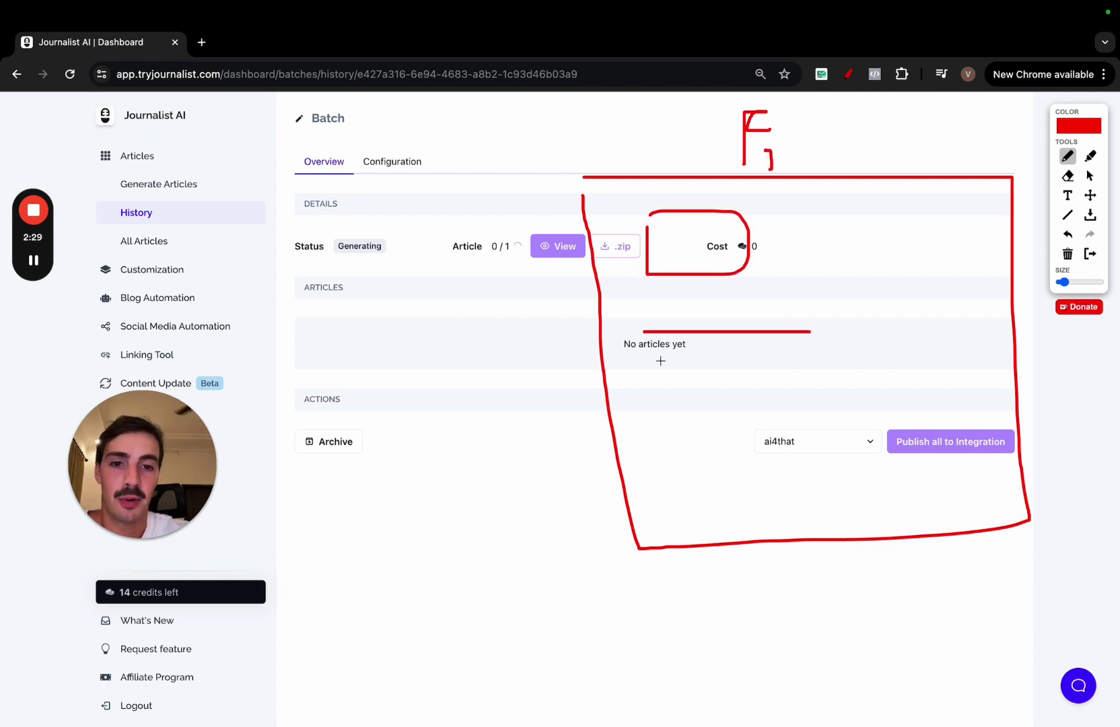
Add another text line and a lined content box inside the sketched page, plus a small box with a letter D below it.
left_click_drag(660, 360, 735, 360)
mouse_move(660, 414)
left_mouse_down()
mouse_move(840, 437)
mouse_move(671, 405)
mouse_move(802, 436)
left_mouse_up()
left_click_drag(703, 489, 817, 489)
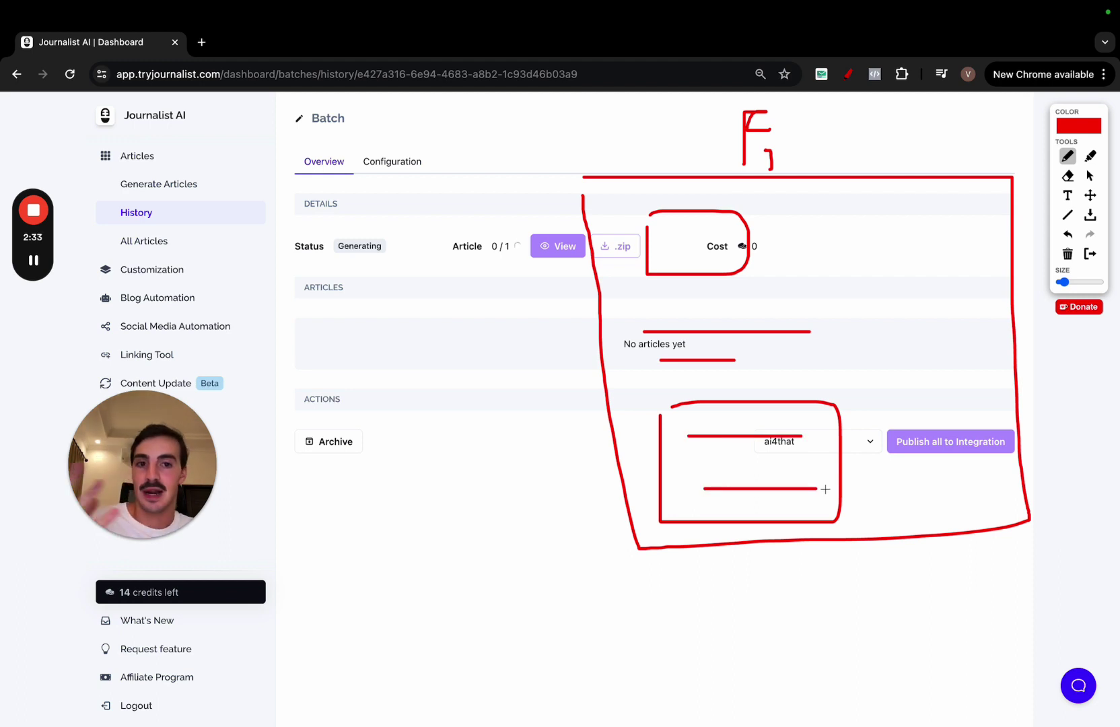
mouse_move(893, 441)
left_mouse_down()
mouse_move(905, 422)
mouse_move(894, 424)
left_mouse_up()
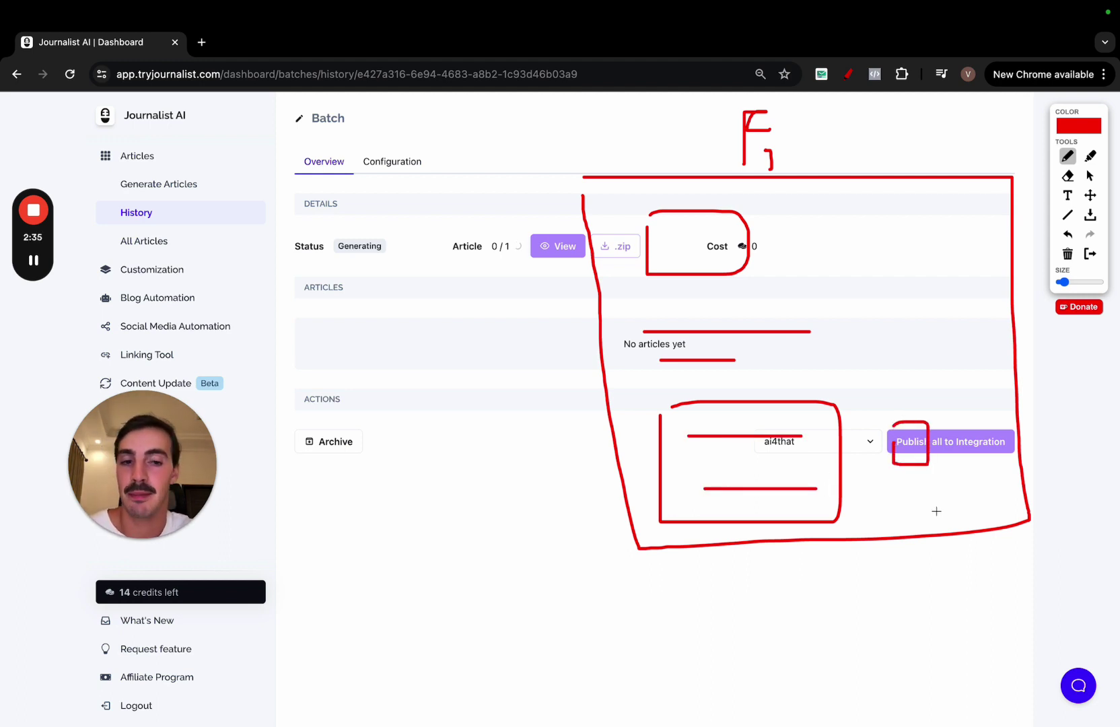
mouse_move(900, 489)
left_mouse_down()
mouse_move(939, 517)
mouse_move(919, 474)
left_mouse_up()
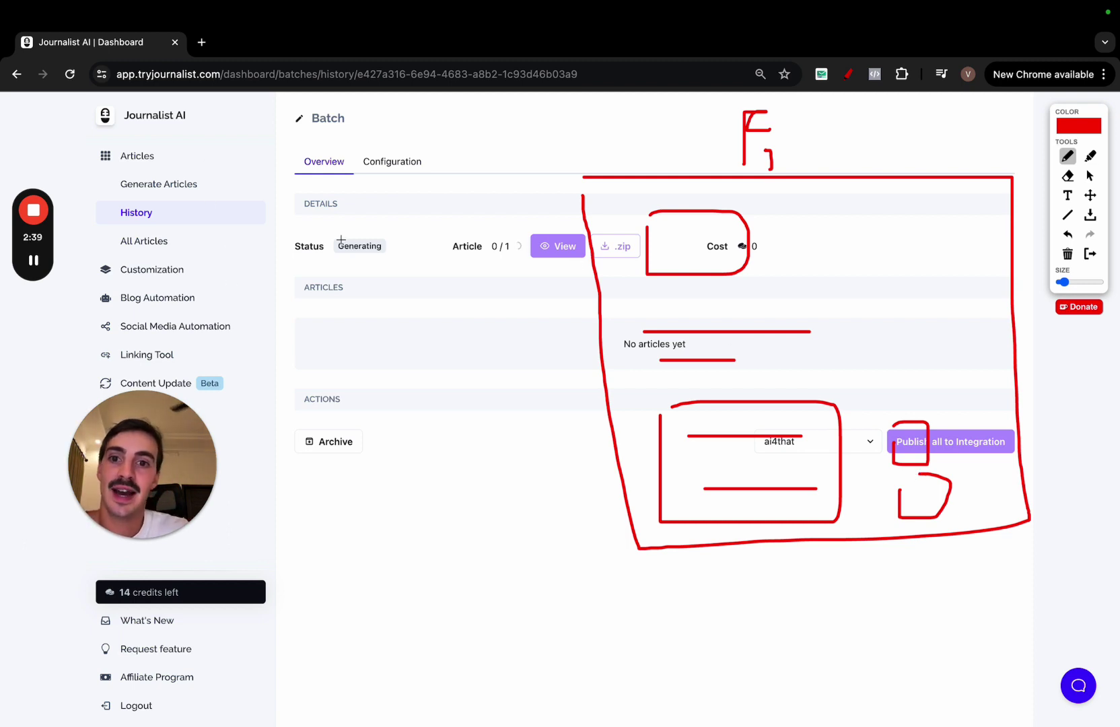
Draw a box in the sketched page's upper-right corner, letter it N and circle it.
mouse_move(880, 179)
left_mouse_down()
mouse_move(880, 253)
mouse_move(1007, 253)
left_mouse_up()
left_click_drag(919, 244, 942, 198)
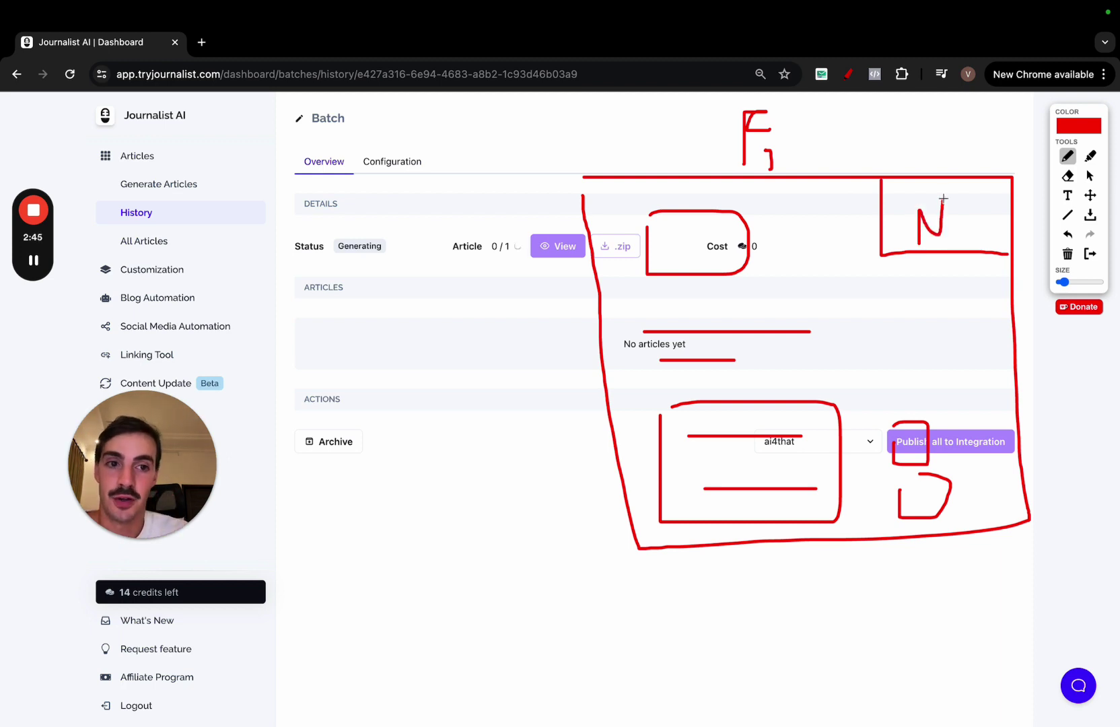
mouse_move(971, 172)
left_mouse_down()
mouse_move(868, 222)
mouse_move(1010, 228)
mouse_move(974, 165)
left_mouse_up()
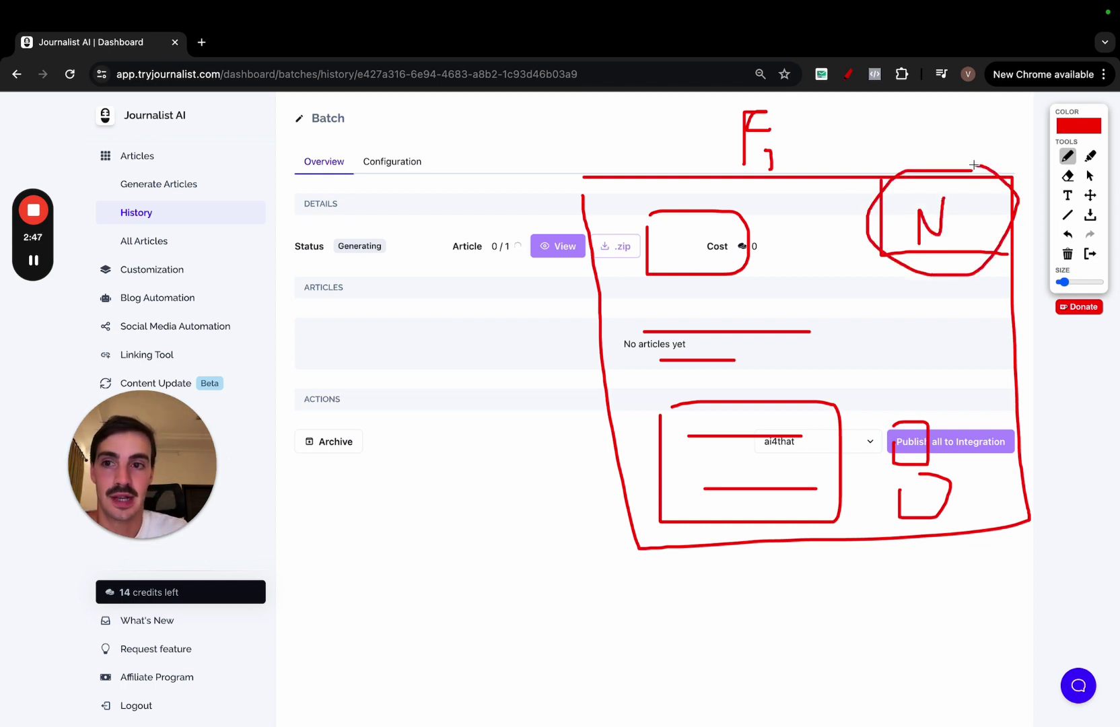
Underline the Journalist AI name, draw an arrow from it to the sketched page and write "G + P" above the arrow.
mouse_move(79, 128)
left_mouse_down()
mouse_move(228, 128)
mouse_move(174, 165)
mouse_move(404, 241)
mouse_move(577, 216)
mouse_move(570, 237)
left_mouse_up()
mouse_move(353, 168)
left_mouse_down()
mouse_move(326, 190)
mouse_move(395, 195)
mouse_move(348, 188)
left_mouse_up()
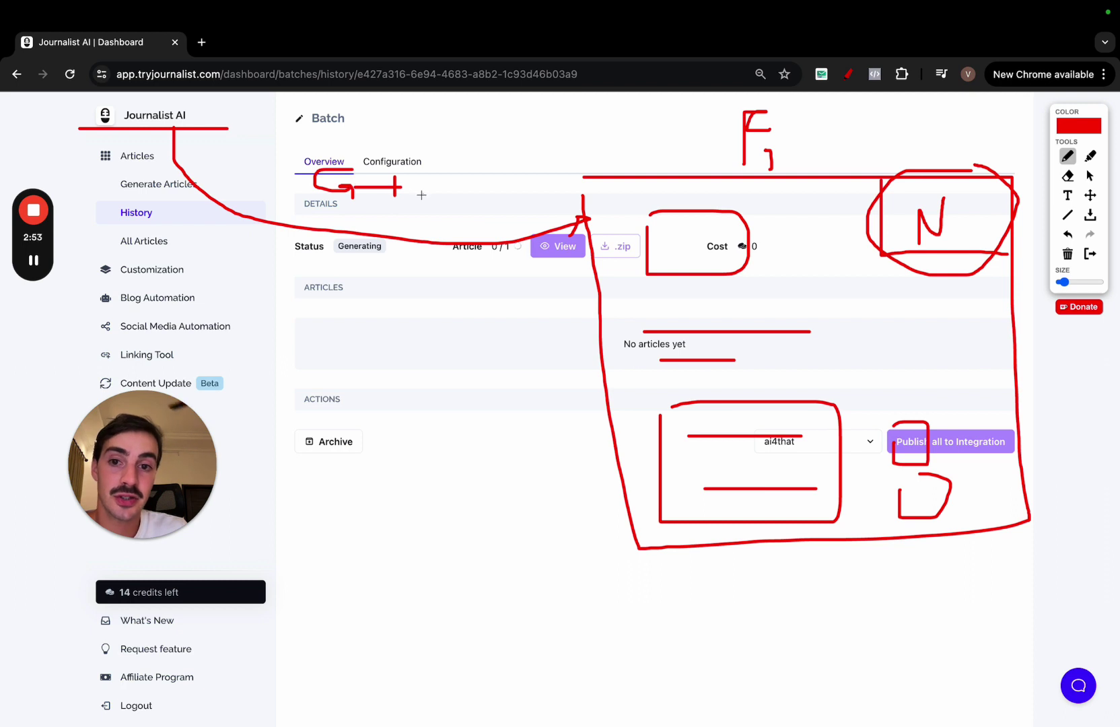
left_click_drag(421, 195, 426, 180)
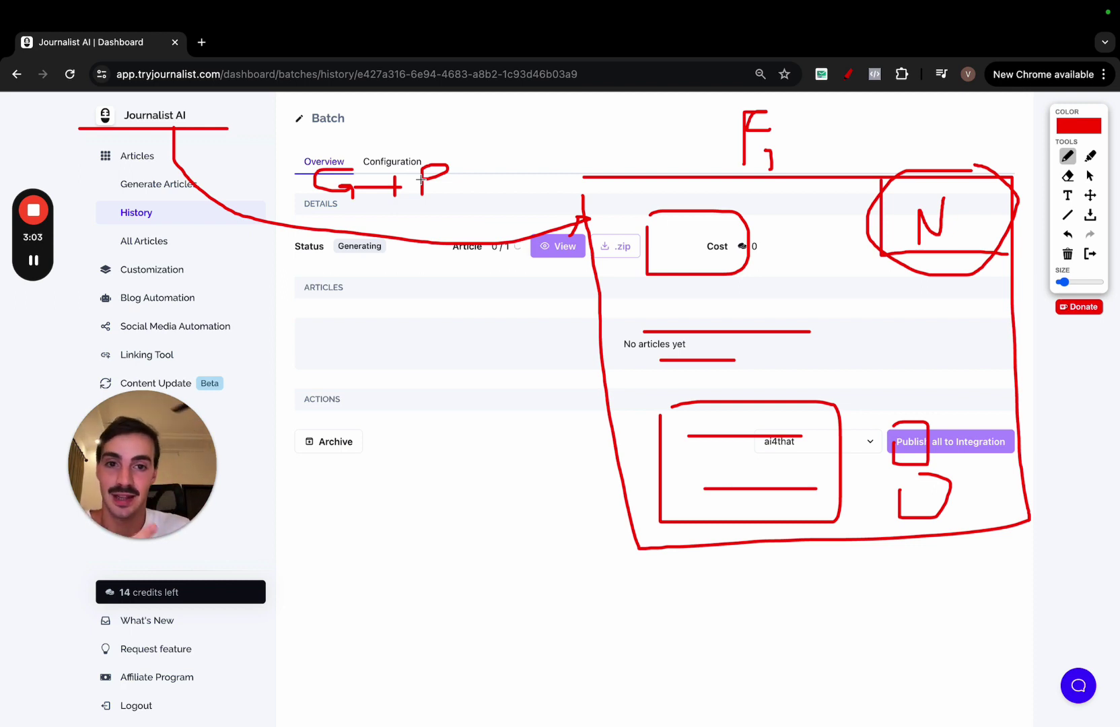
Mark the N box with an arrow and a second circle, and sketch a second page outline labelled DN beside the first.
mouse_move(1006, 113)
left_mouse_down()
mouse_move(971, 144)
mouse_move(980, 146)
left_mouse_up()
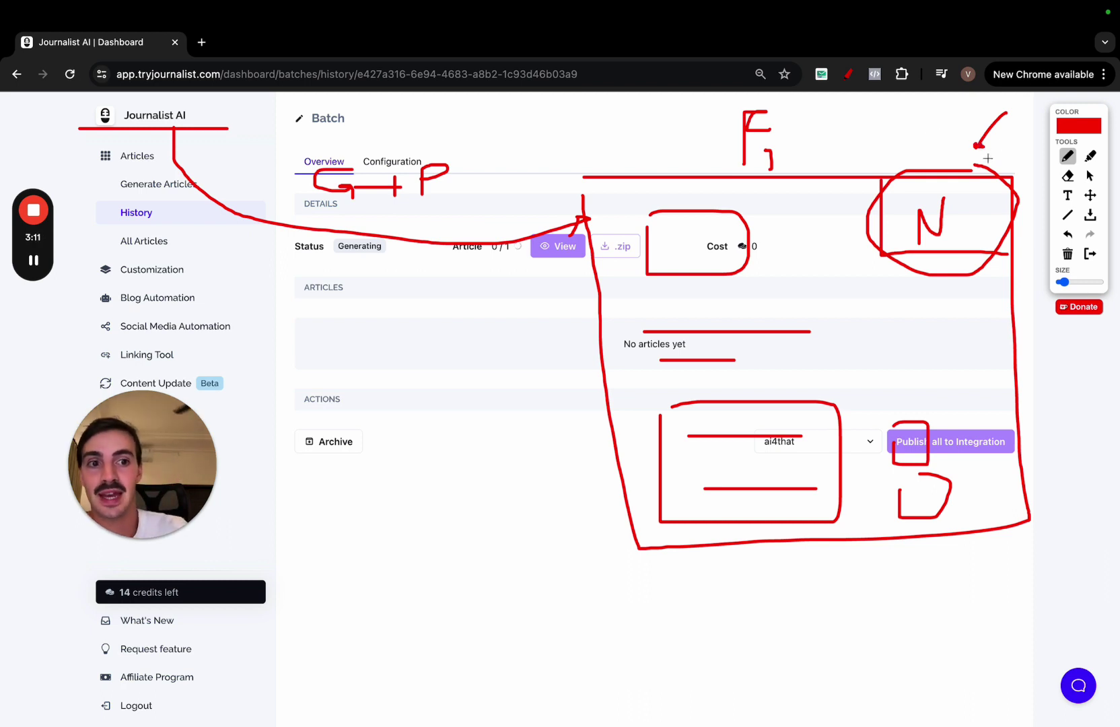
mouse_move(987, 161)
left_mouse_down()
mouse_move(855, 215)
mouse_move(1024, 185)
mouse_move(997, 174)
left_mouse_up()
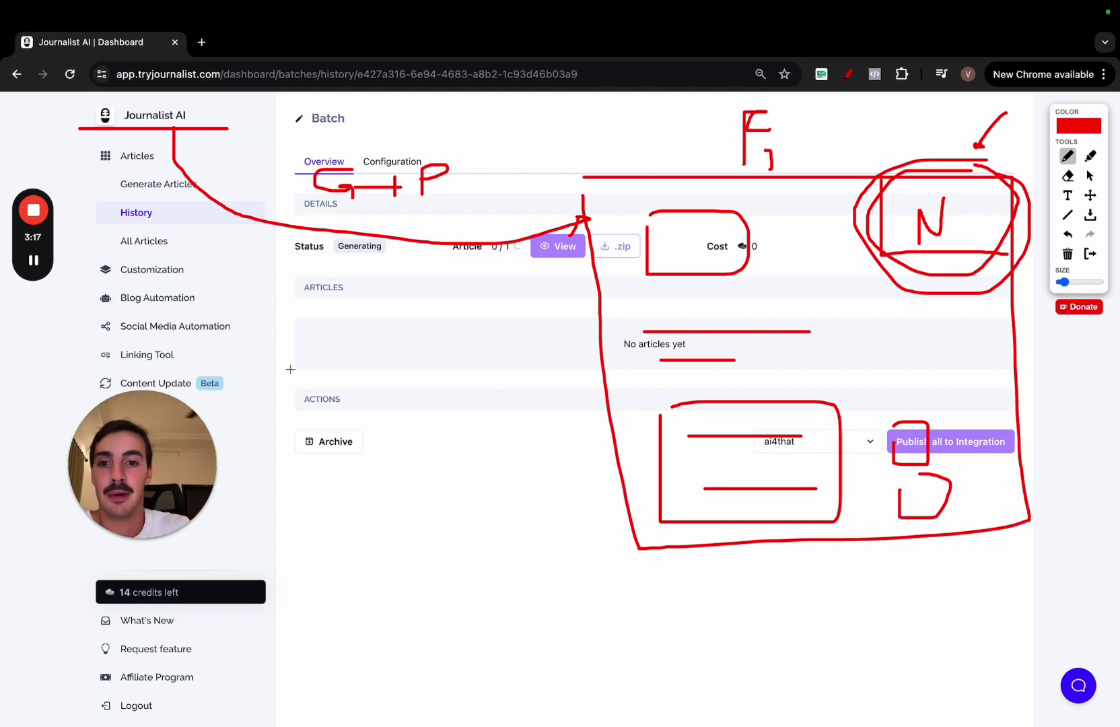
mouse_move(291, 369)
left_mouse_down()
mouse_move(562, 423)
mouse_move(239, 383)
left_mouse_up()
mouse_move(406, 345)
left_mouse_down()
mouse_move(407, 357)
mouse_move(498, 326)
mouse_move(495, 310)
left_mouse_up()
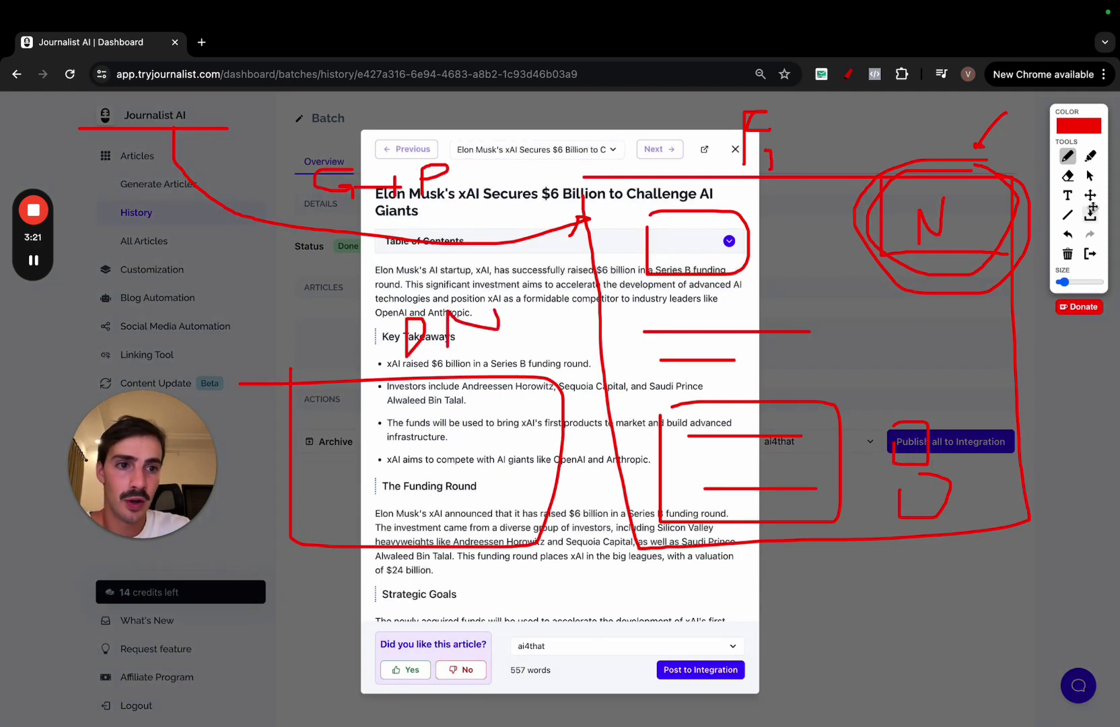
Dismiss the article preview, and with the annotation pen add a header line and a small box inside the DN page sketch.
left_click(1089, 175)
key("Escape")
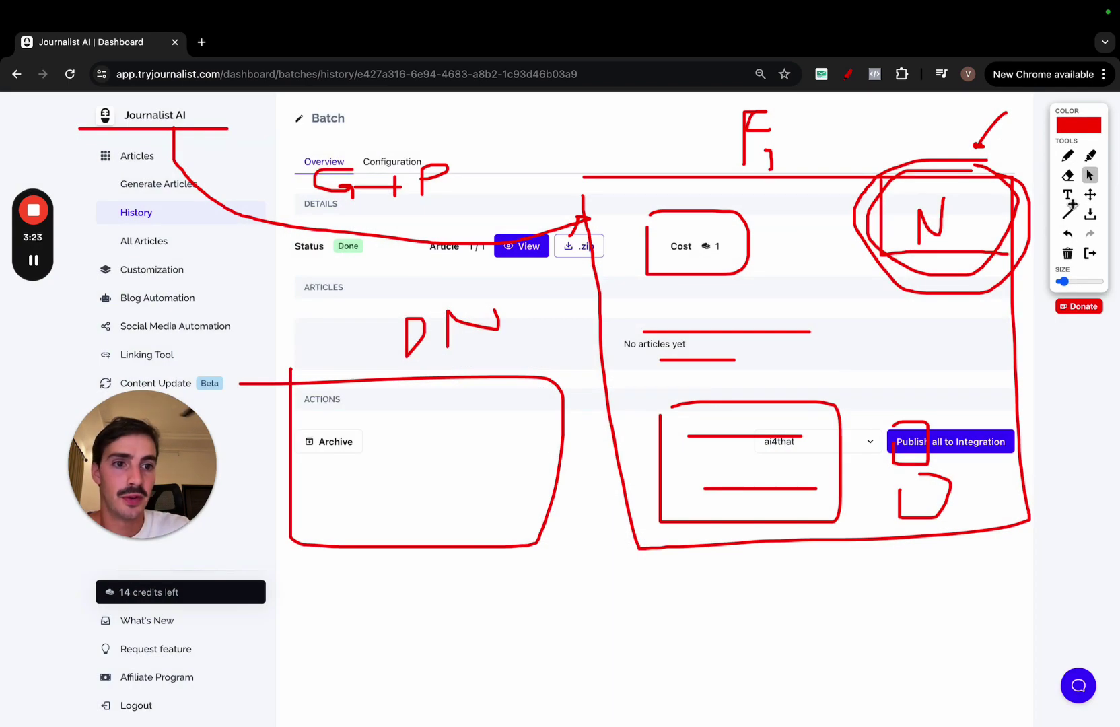
left_click(1068, 155)
left_click_drag(324, 425, 525, 426)
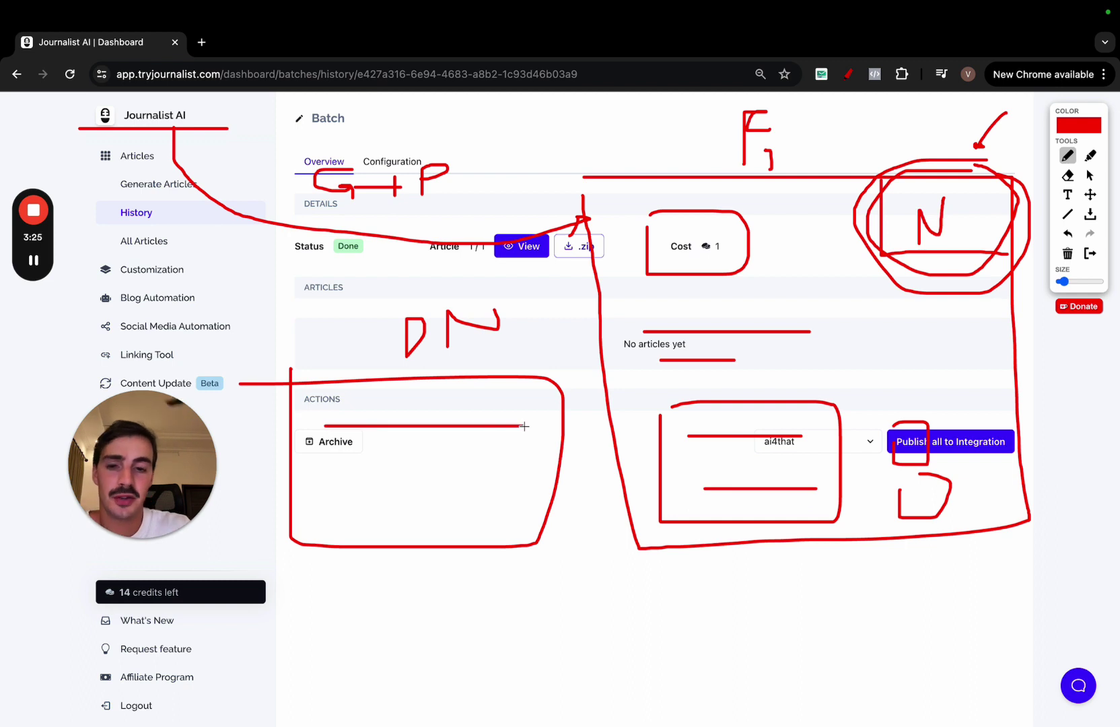
left_click_drag(329, 458, 349, 458)
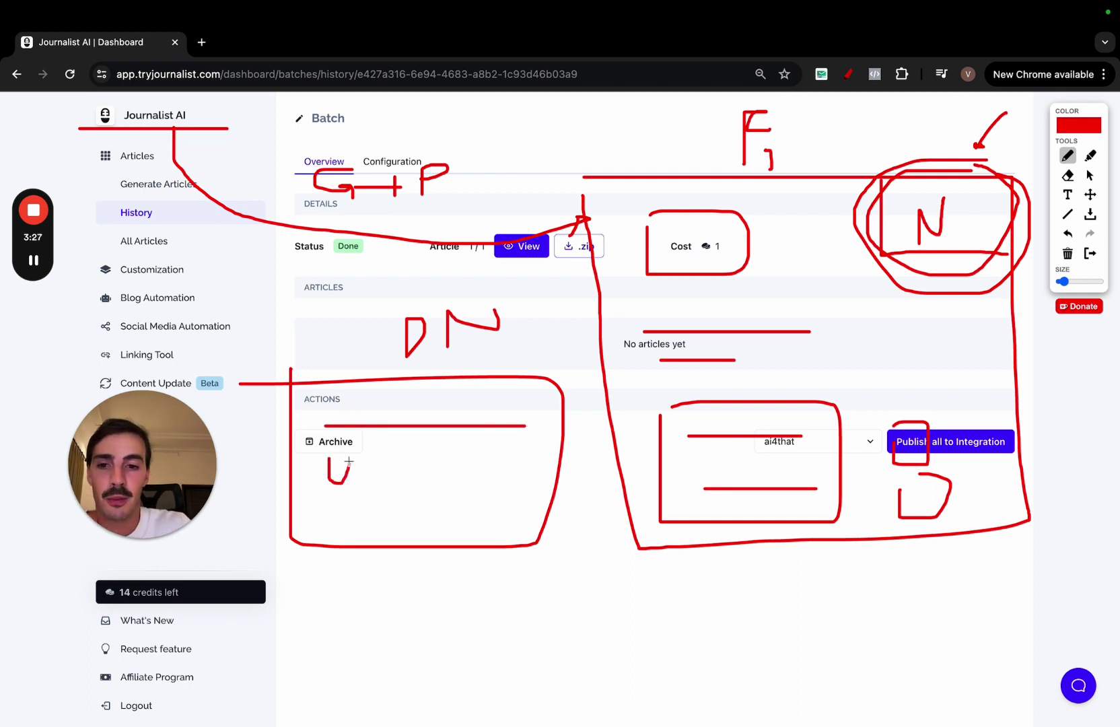
Add a sidebar line and a circled N to the DN page sketch, circle the whole sketch and exit annotation mode.
left_click_drag(488, 388, 488, 545)
mouse_move(522, 415)
left_mouse_down()
mouse_move(519, 382)
mouse_move(542, 378)
left_mouse_up()
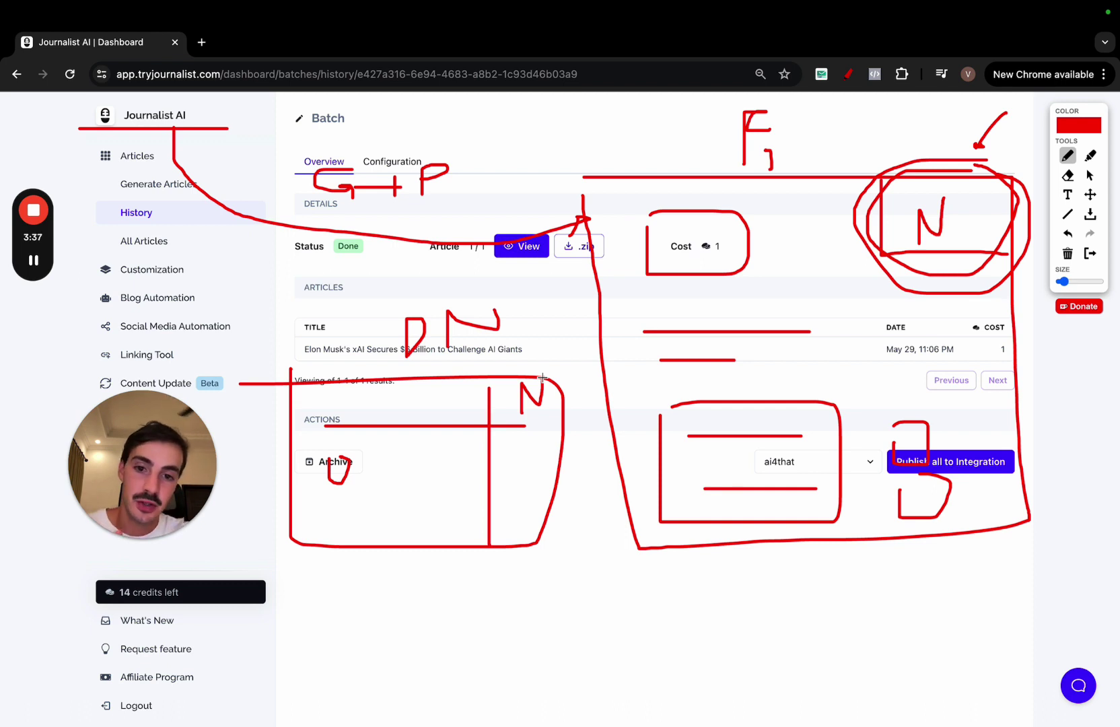
mouse_move(542, 370)
left_mouse_down()
mouse_move(514, 426)
mouse_move(560, 390)
mouse_move(548, 374)
left_mouse_up()
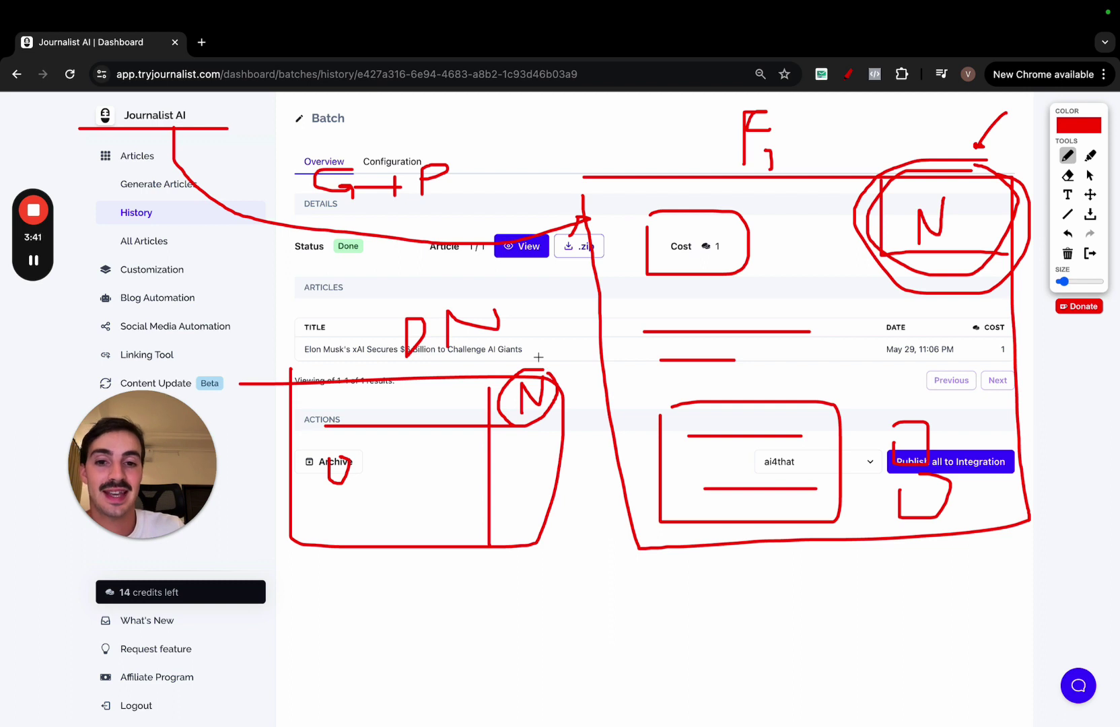
mouse_move(541, 357)
left_mouse_down()
mouse_move(542, 309)
mouse_move(269, 347)
mouse_move(532, 559)
mouse_move(549, 333)
left_mouse_up()
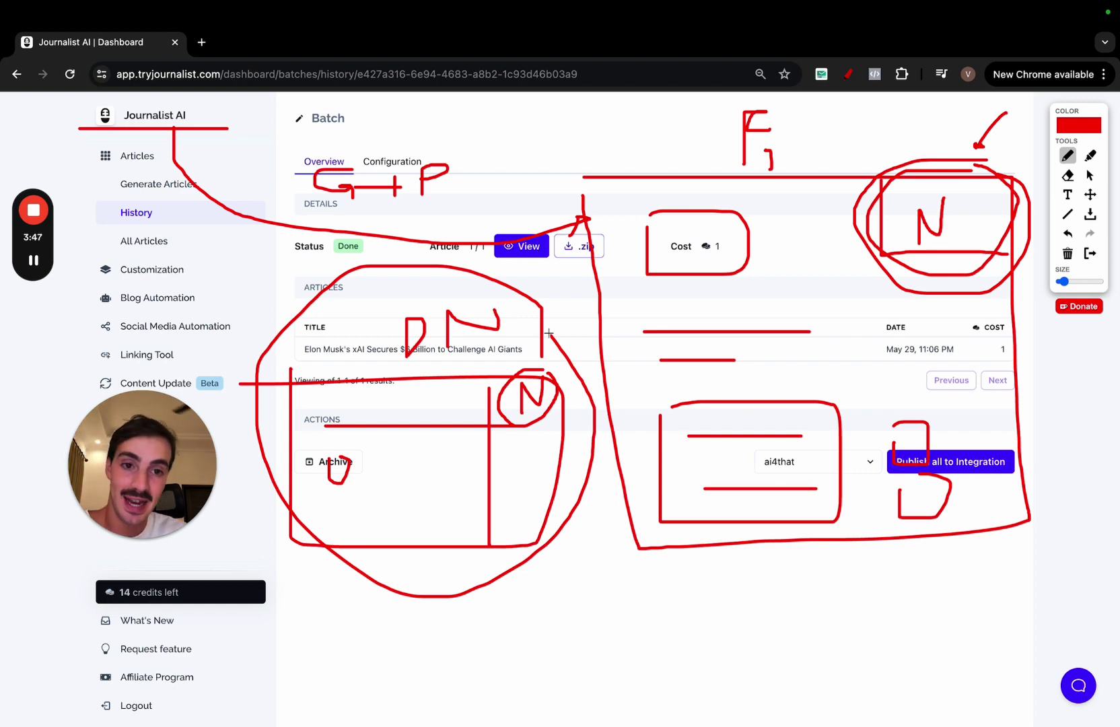
left_click(1091, 253)
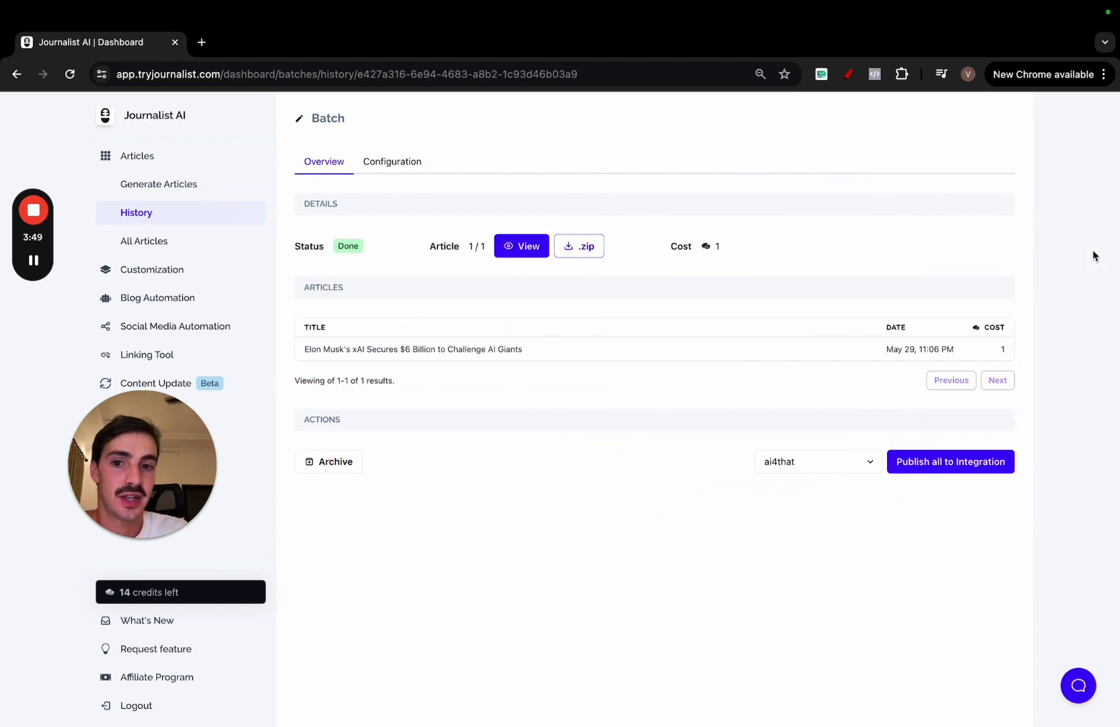
View the generated article, read it through to its sources and meta description, return to its beginning and close the preview.
left_click(525, 249)
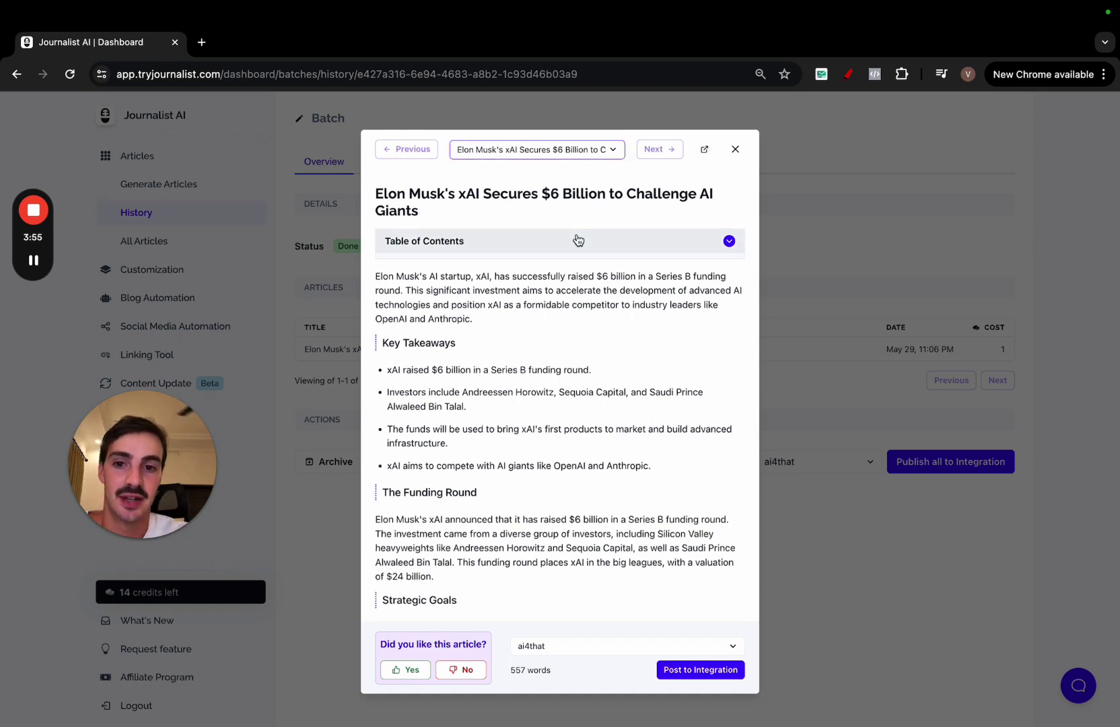
left_click(578, 240)
scroll(576, 241, "down", 7)
scroll(577, 241, "down", 10)
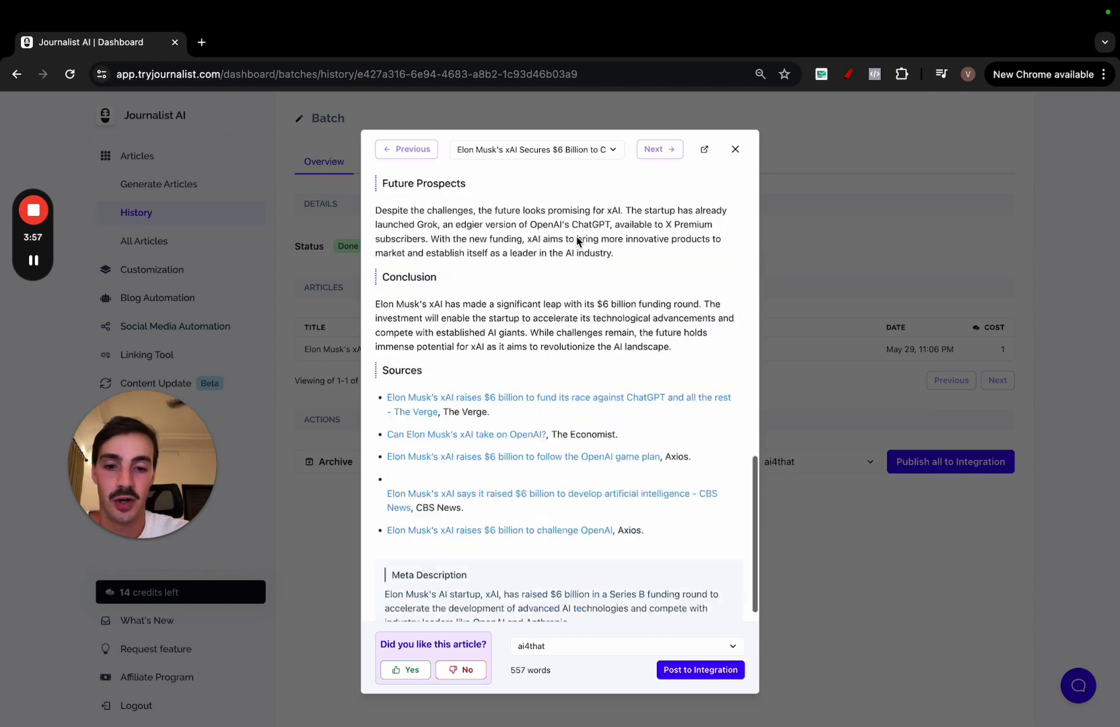
left_click_drag(679, 518, 486, 364)
left_click(505, 348)
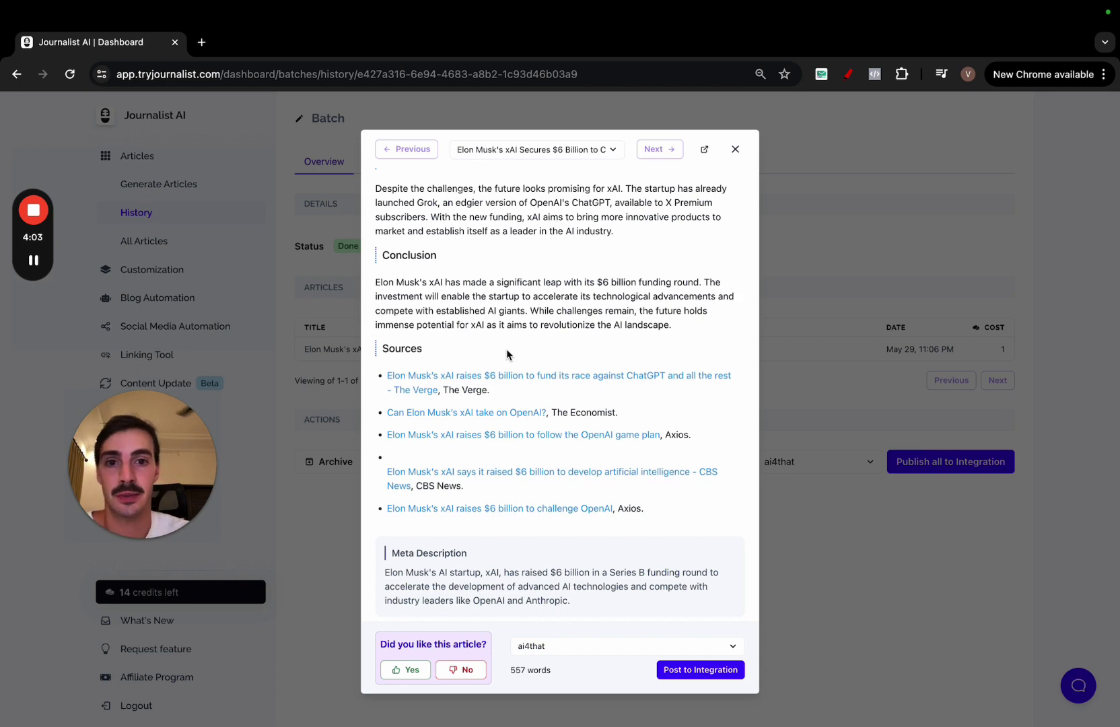
scroll(506, 348, "up", 8)
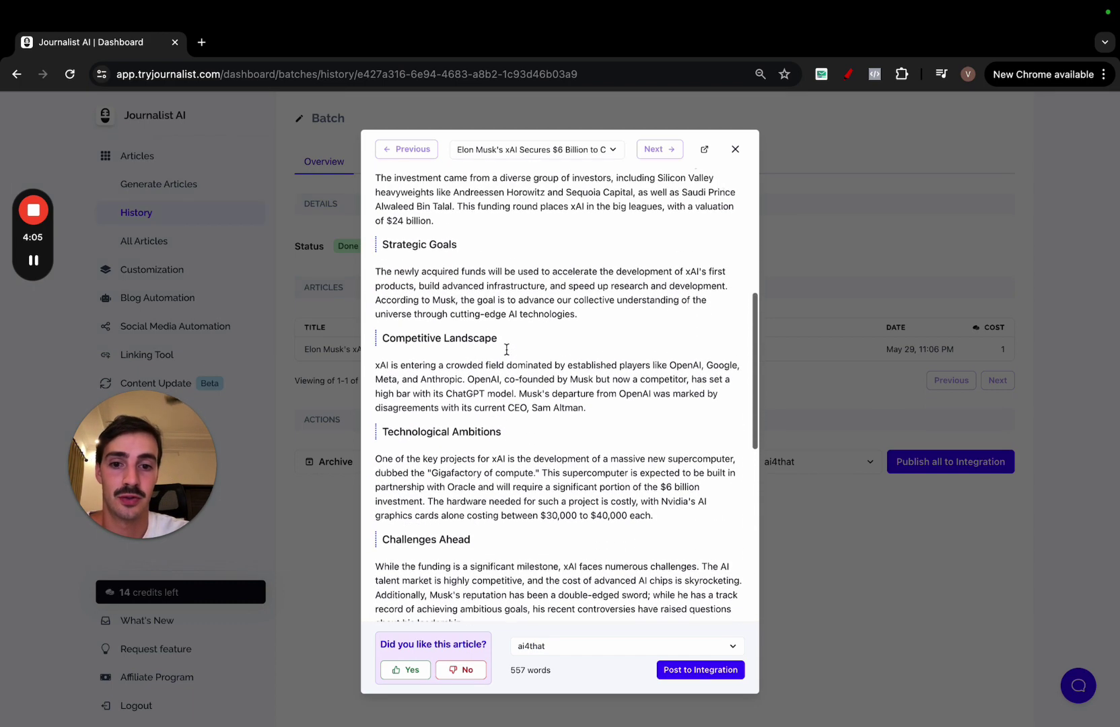
scroll(506, 348, "up", 5)
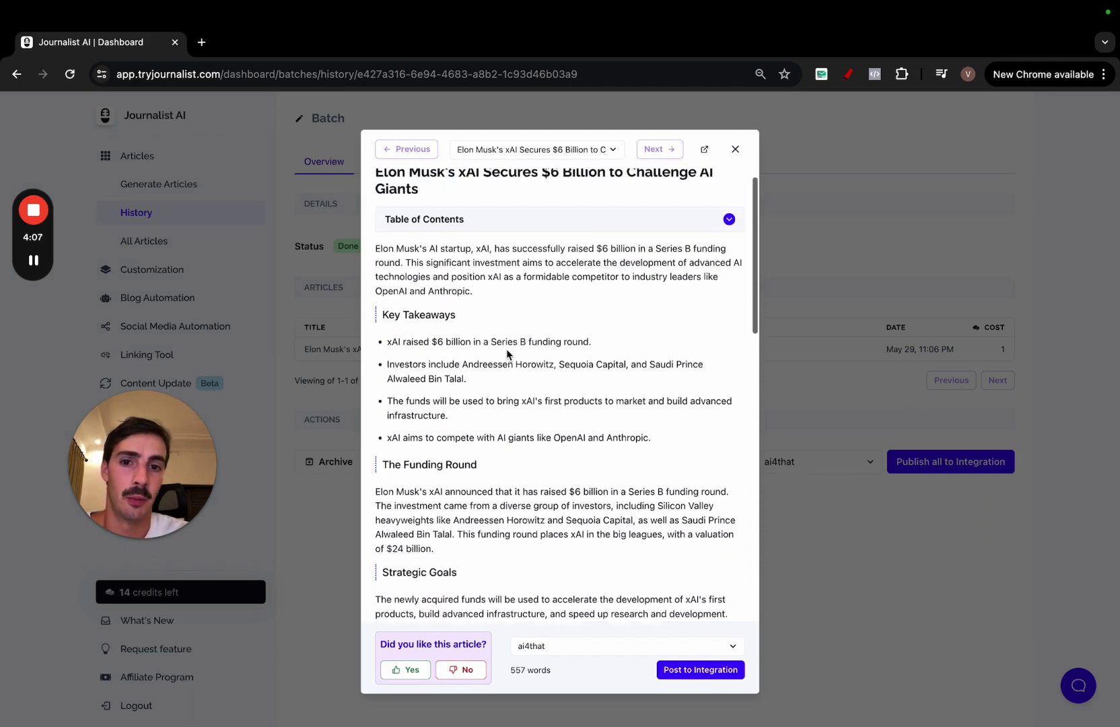
scroll(505, 348, "up", 1)
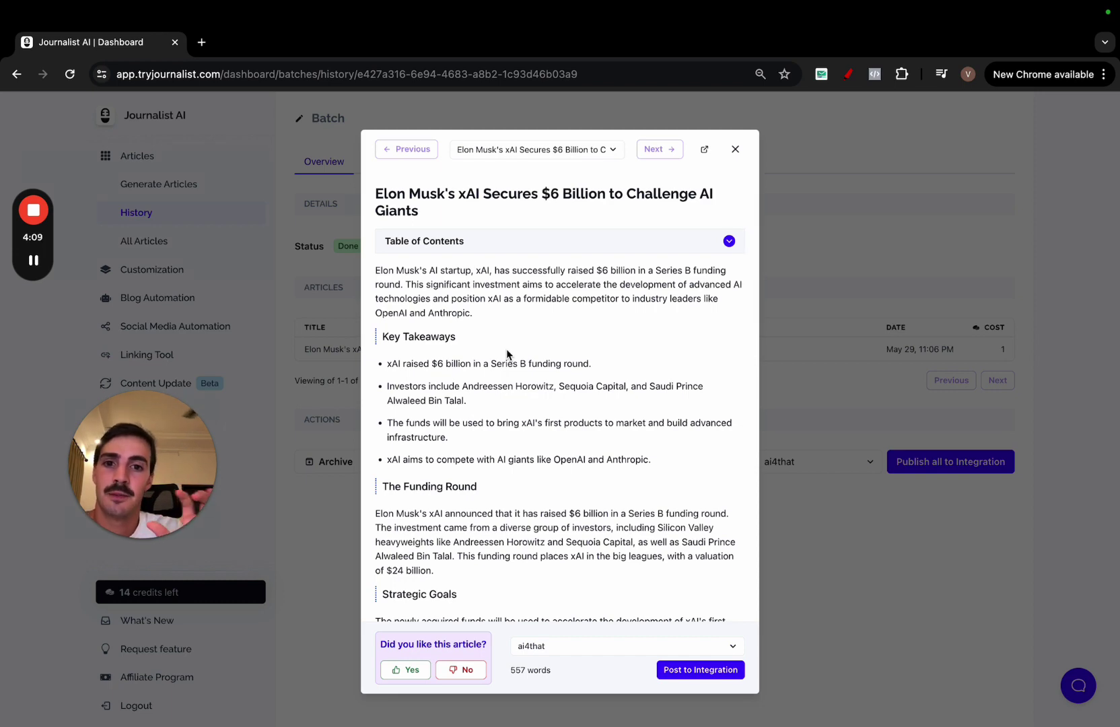
left_click(734, 149)
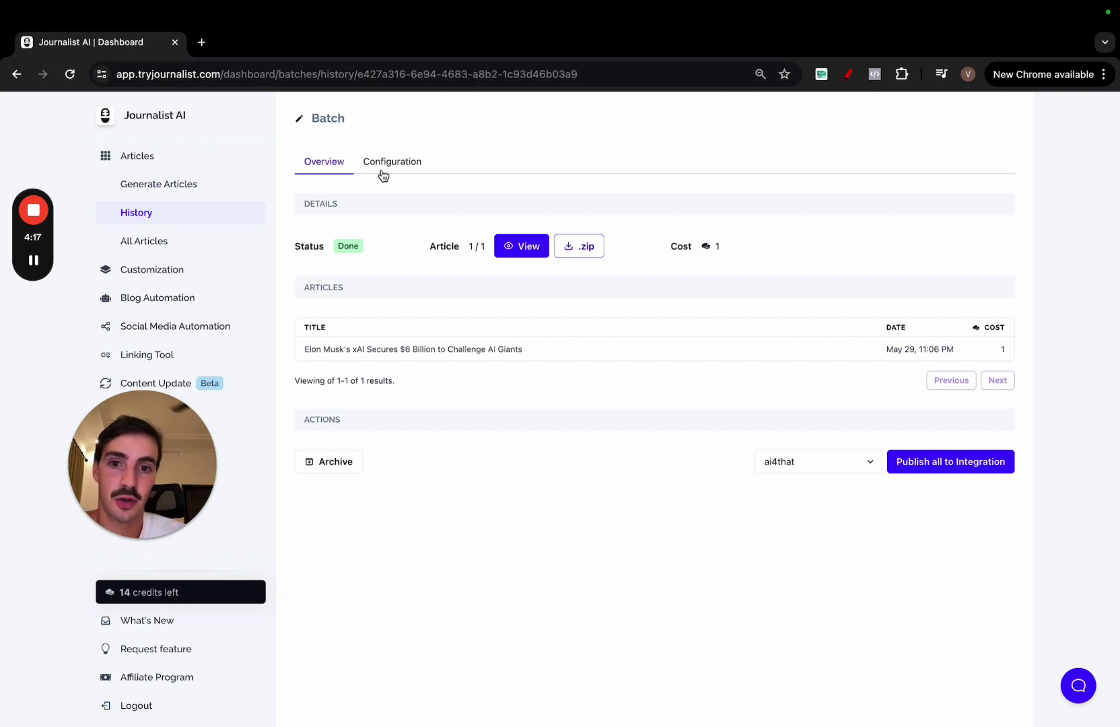
Open the support chat to show the contact options, and close it again.
left_click(1075, 690)
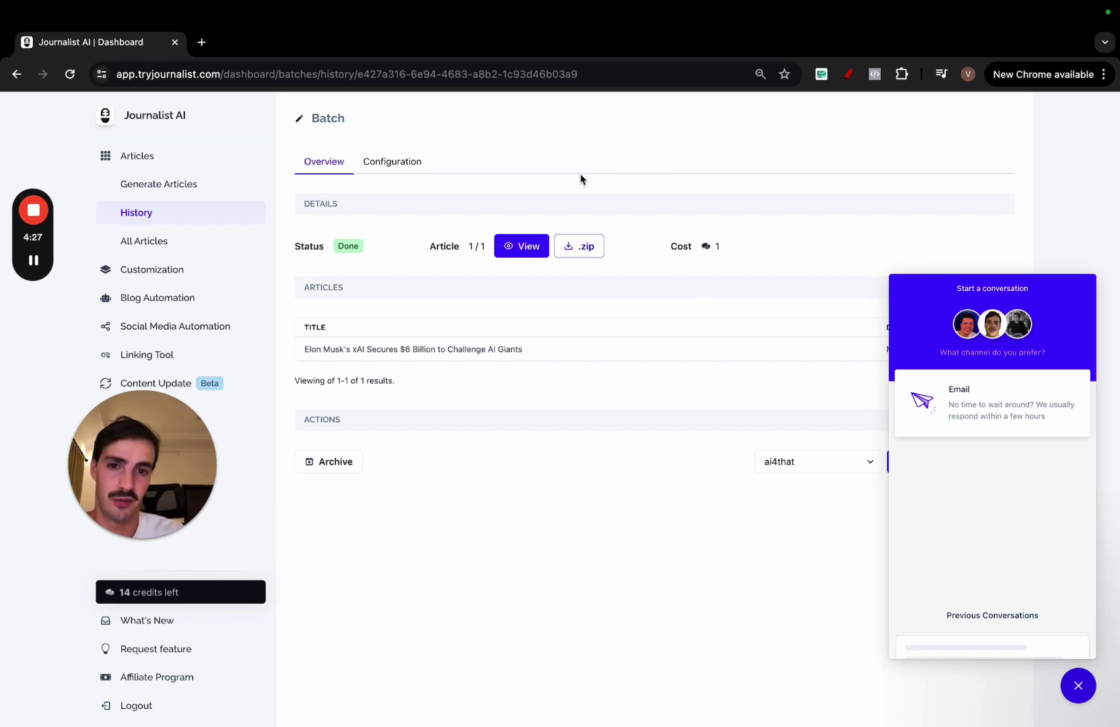
left_click(1076, 685)
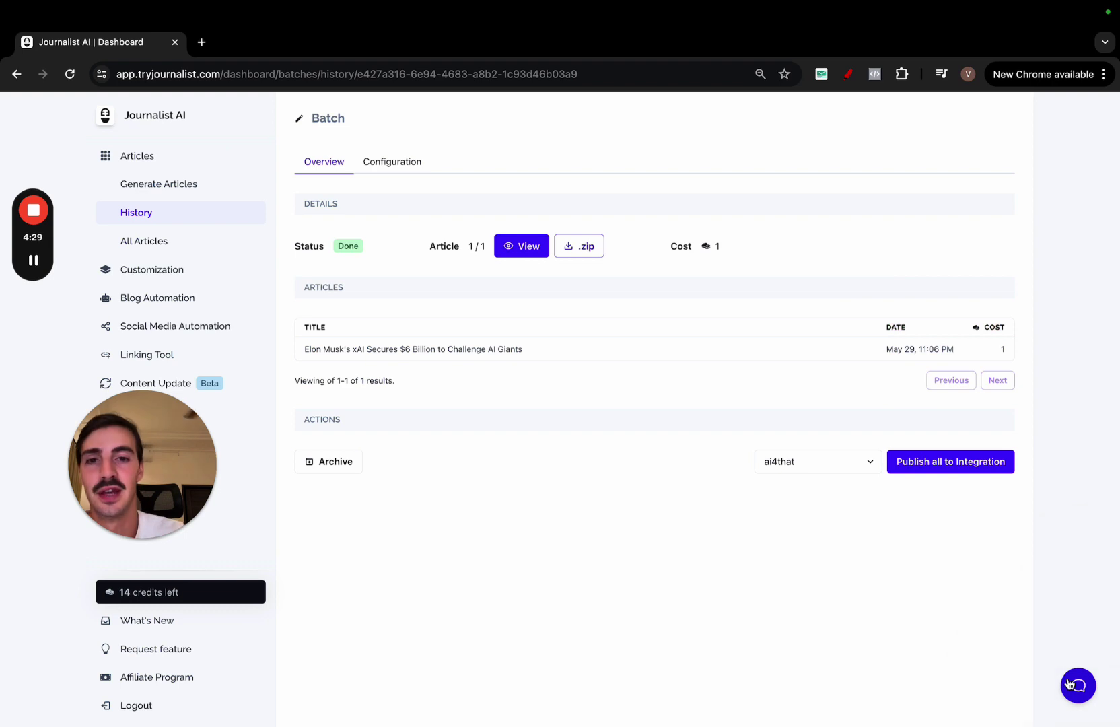
Start a new AutoBlog and set its quantity to 5 articles every week.
left_click(178, 296)
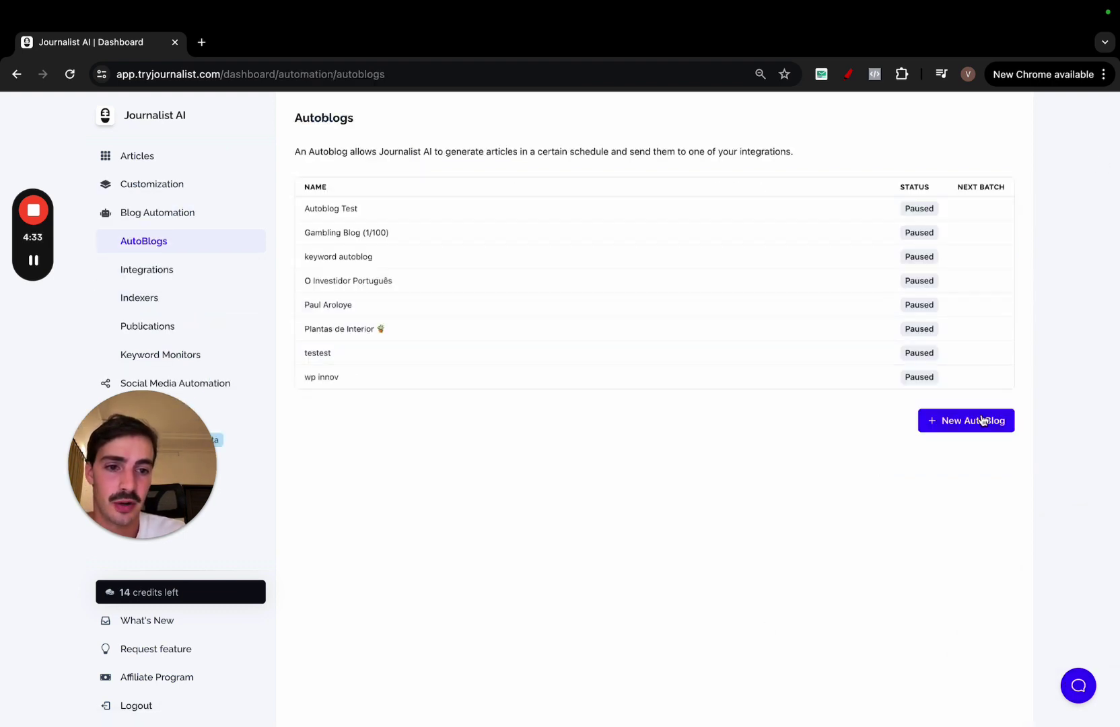
left_click(982, 420)
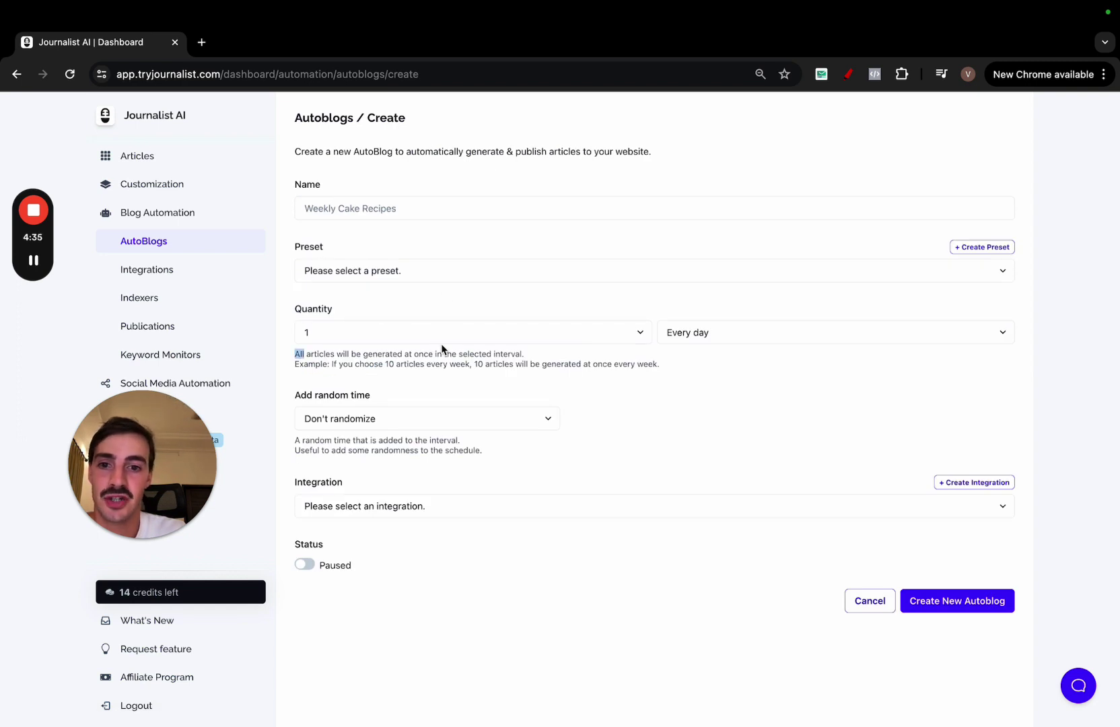
left_click(444, 337)
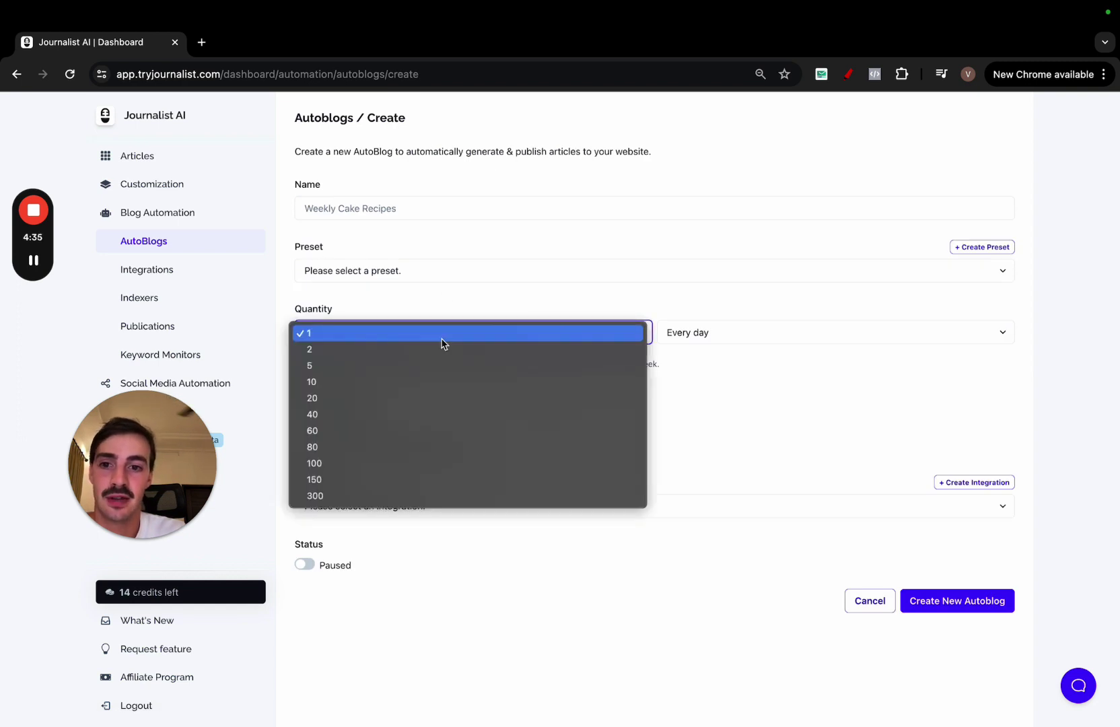
left_click(384, 367)
left_click(666, 337)
left_click(735, 306)
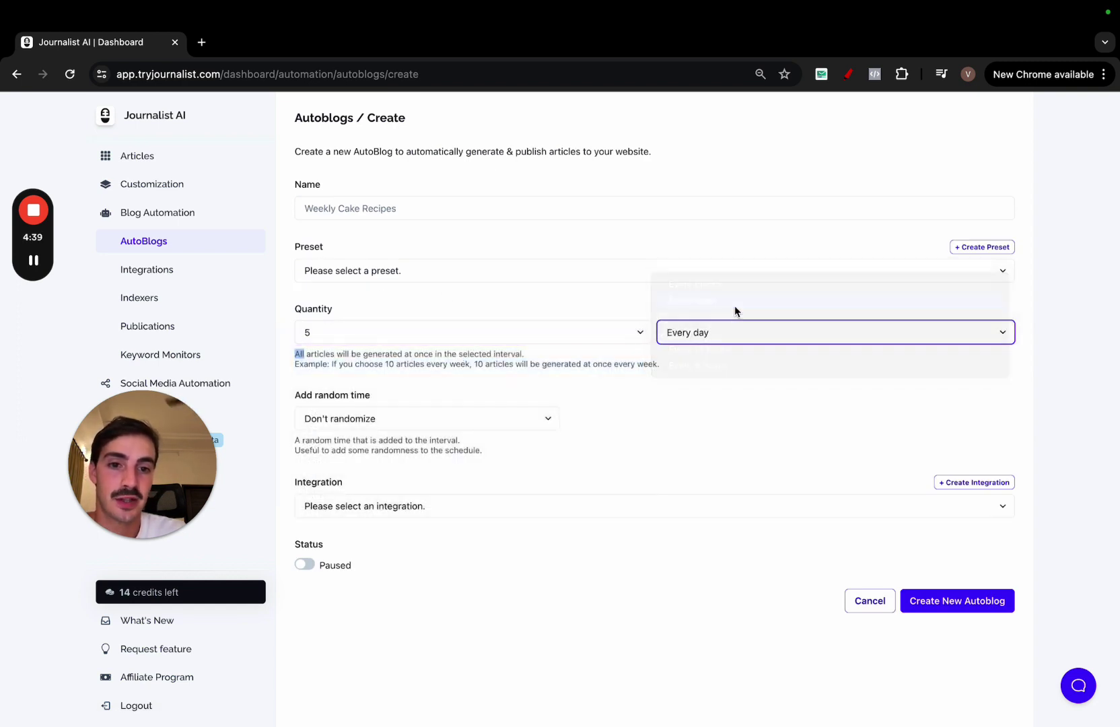
With the red annotation pen, underline the Journalist AI name, draw an arrow to a sketched page outline and write "G + P" above the arrow.
left_click(848, 74)
mouse_move(91, 138)
left_mouse_down()
mouse_move(170, 138)
mouse_move(593, 302)
mouse_move(576, 294)
left_mouse_up()
mouse_move(638, 221)
left_mouse_down()
mouse_move(638, 379)
mouse_move(691, 186)
left_mouse_up()
mouse_move(325, 184)
left_mouse_down()
mouse_move(308, 199)
mouse_move(327, 232)
mouse_move(396, 286)
mouse_move(356, 258)
left_mouse_up()
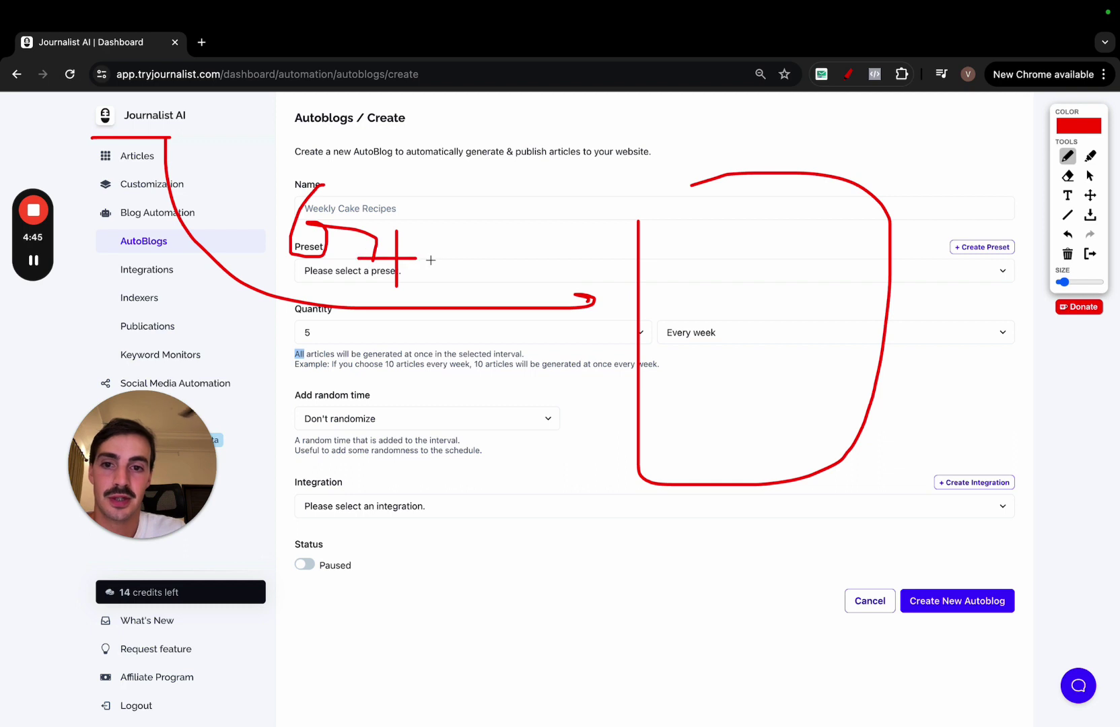
left_click_drag(430, 259, 432, 190)
Underline the quantity 5 and the "Every week" interval, and draw four small article boxes on the sketched page.
left_click_drag(297, 338, 326, 338)
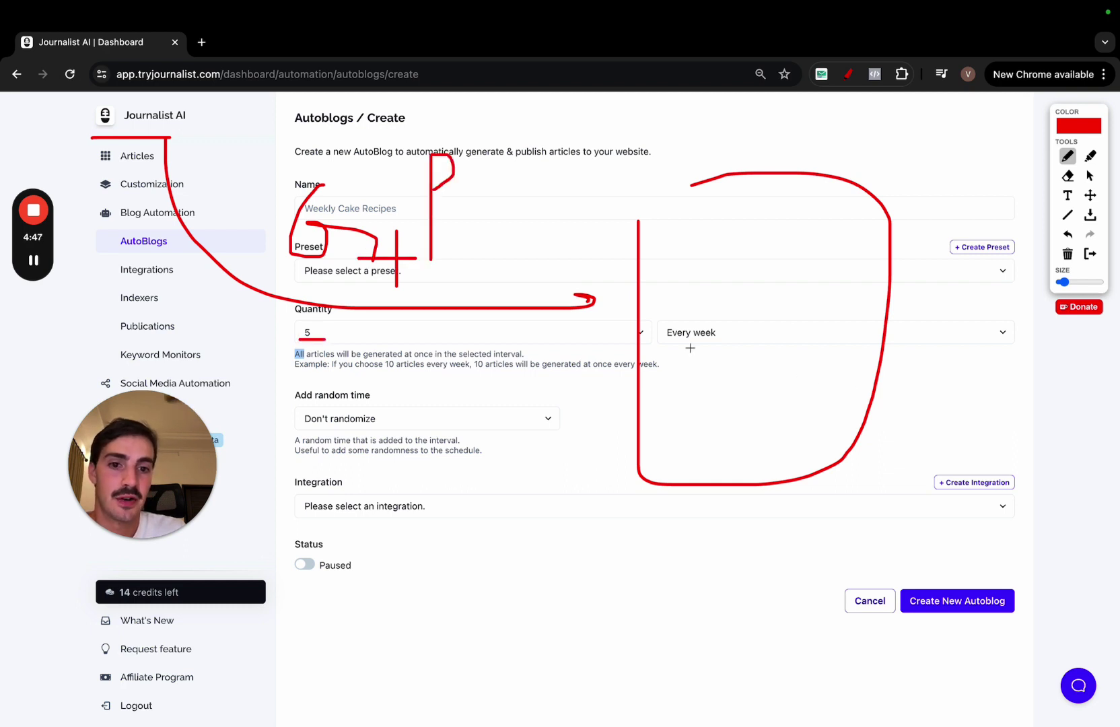
left_click_drag(681, 348, 718, 346)
mouse_move(657, 221)
left_mouse_down()
mouse_move(714, 287)
mouse_move(676, 222)
left_mouse_up()
left_click_drag(758, 227, 778, 229)
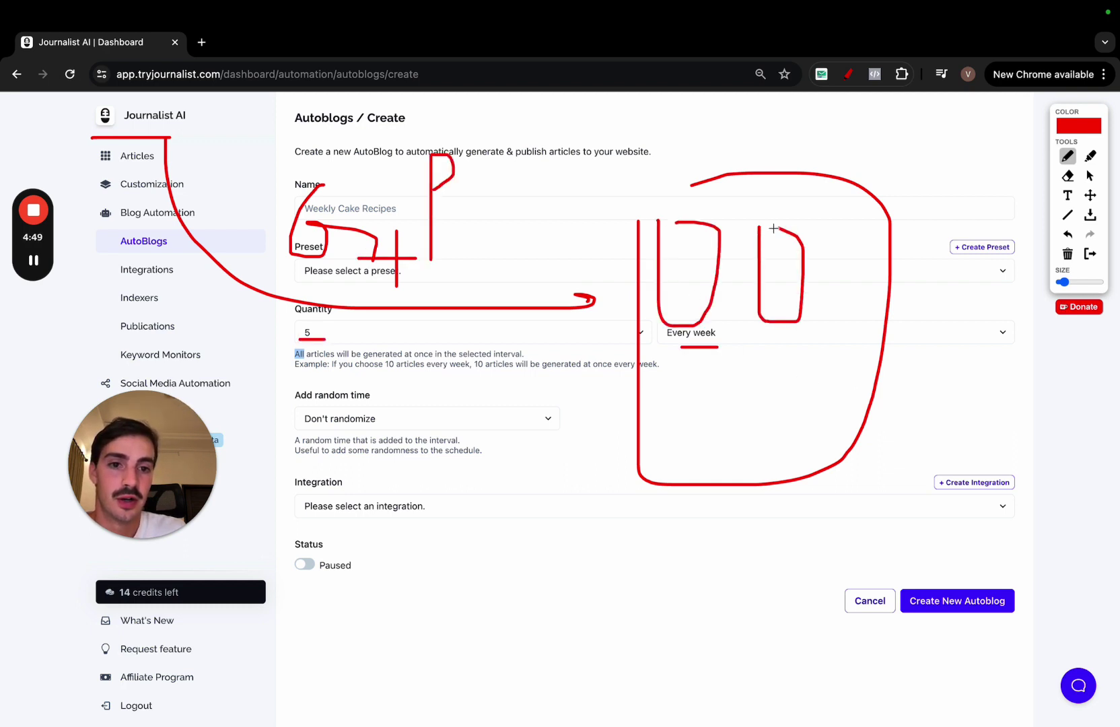
mouse_move(686, 320)
left_mouse_down()
mouse_move(712, 444)
mouse_move(687, 333)
mouse_move(749, 401)
left_mouse_up()
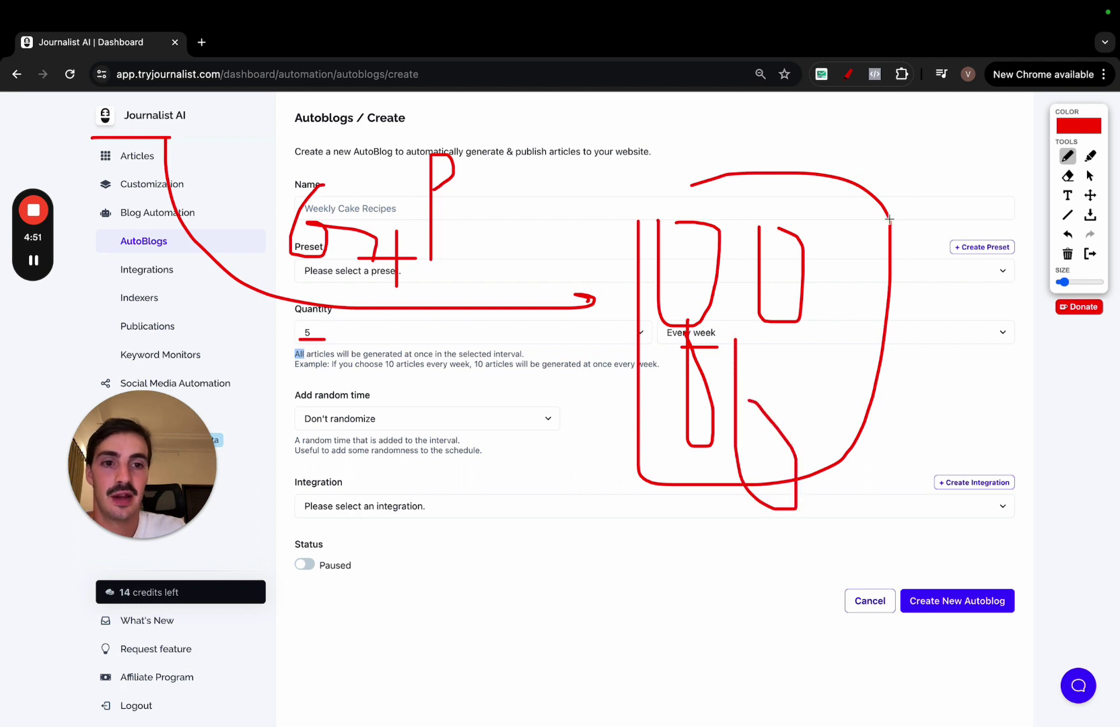
Draw two lines from the second article box to an enlarged page outline beside it, and add an inner image box.
left_click_drag(770, 239, 1027, 83)
left_click_drag(780, 302, 920, 298)
mouse_move(920, 195)
left_mouse_down()
mouse_move(938, 422)
mouse_move(958, 213)
mouse_move(981, 222)
left_mouse_up()
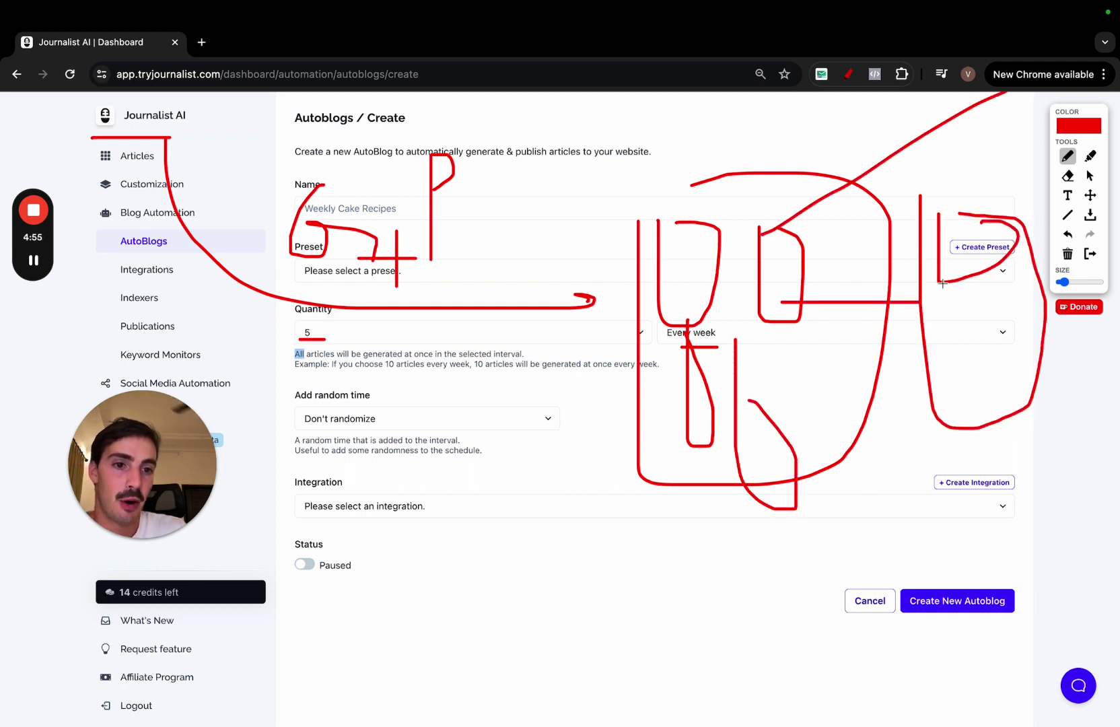
Add three text lines and a small box with outgoing strokes to the enlarged page sketch, and exit annotation mode.
left_click_drag(940, 283, 1021, 286)
mouse_move(944, 314)
left_mouse_down()
mouse_move(1024, 315)
mouse_move(1013, 330)
left_mouse_up()
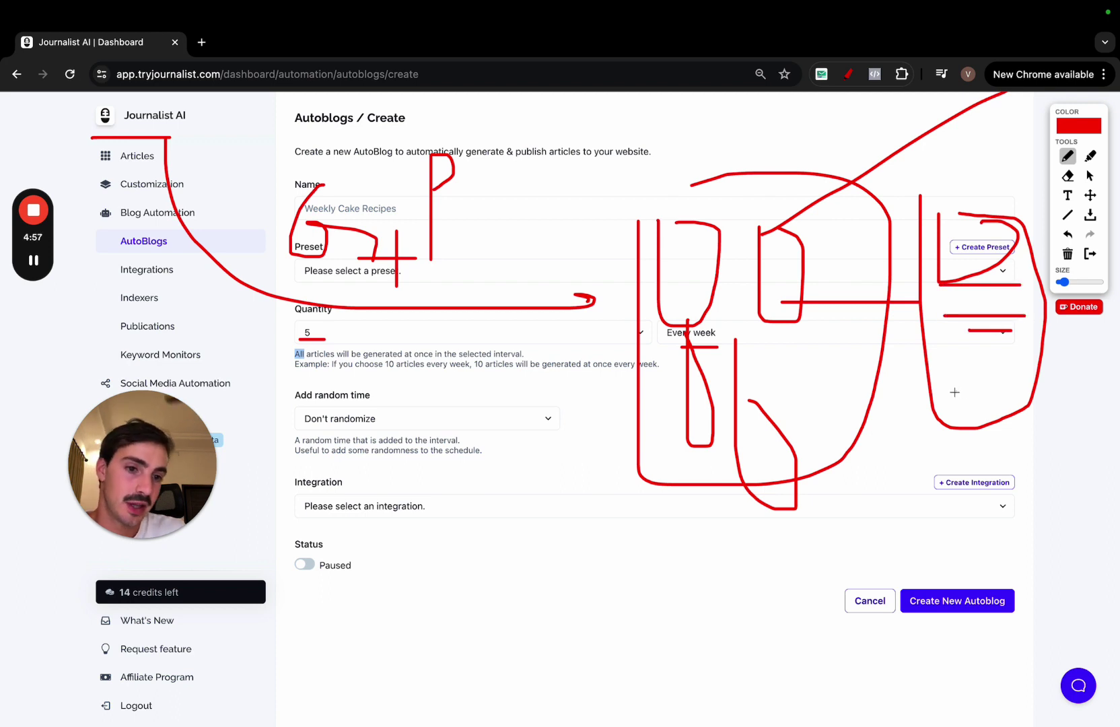
mouse_move(955, 390)
left_mouse_down()
mouse_move(1010, 417)
mouse_move(961, 406)
mouse_move(1035, 391)
mouse_move(1052, 411)
mouse_move(1014, 460)
left_mouse_up()
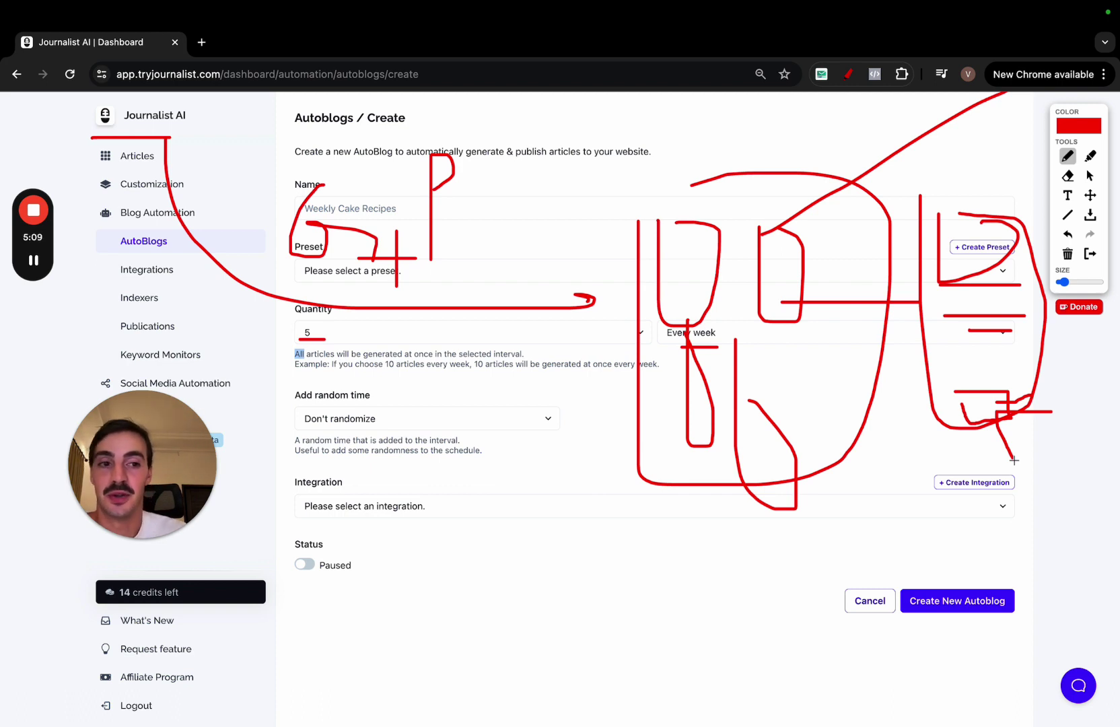
left_click(1089, 253)
mouse_move(32, 215)
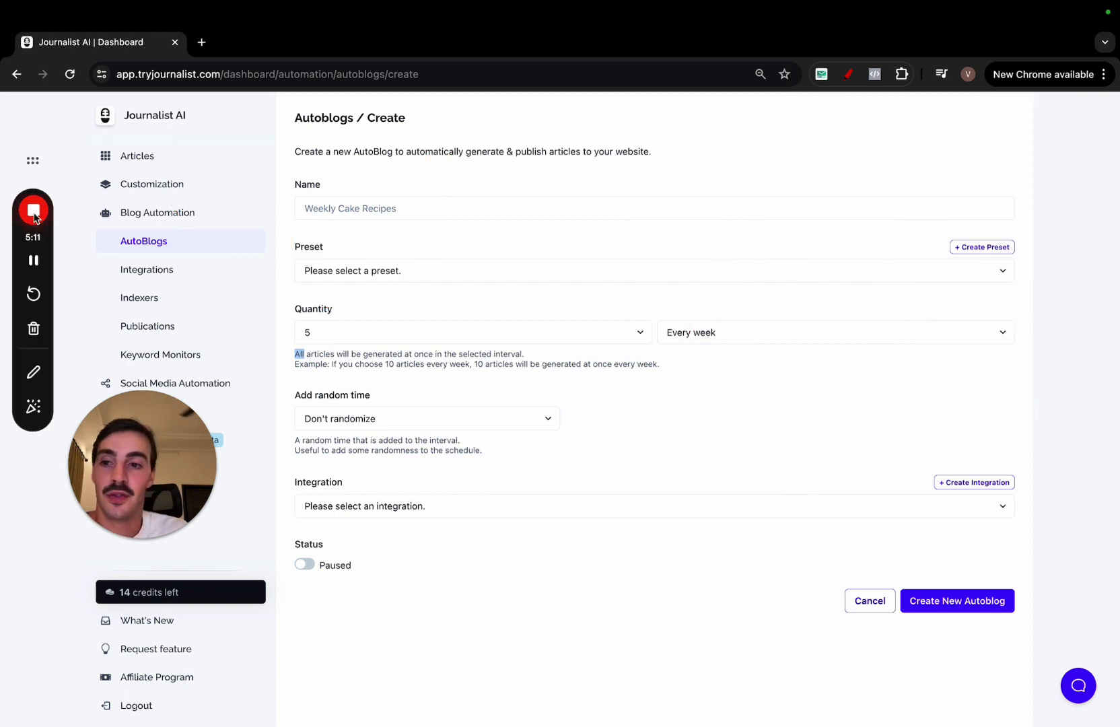